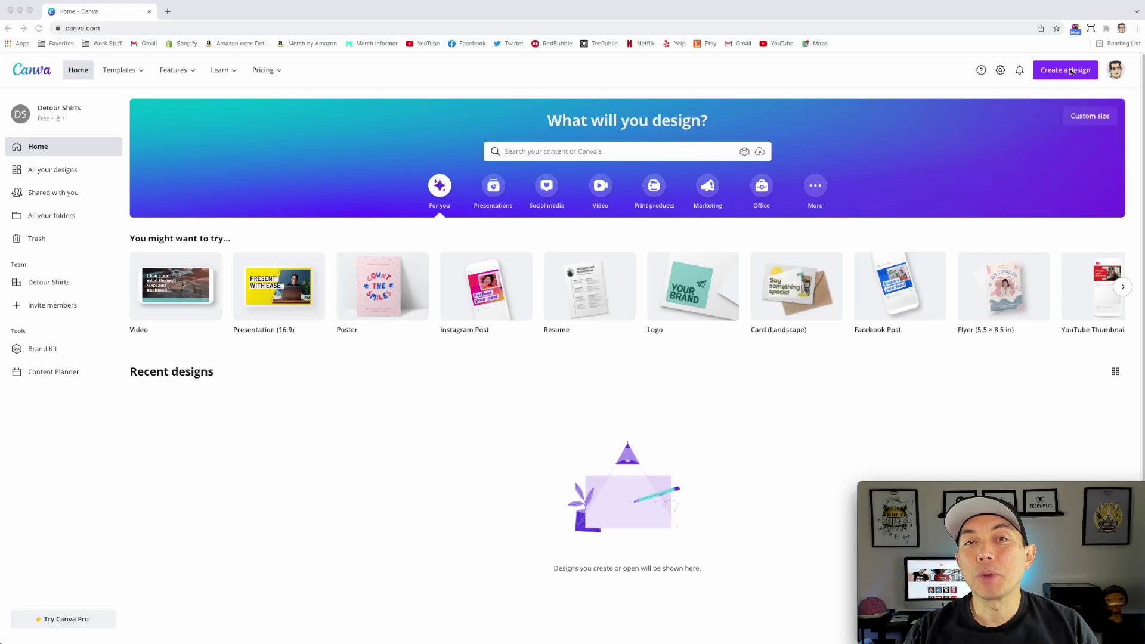
Create a blank custom-size design of 4500 × 5400 px from the recent sizes.
click(1067, 71)
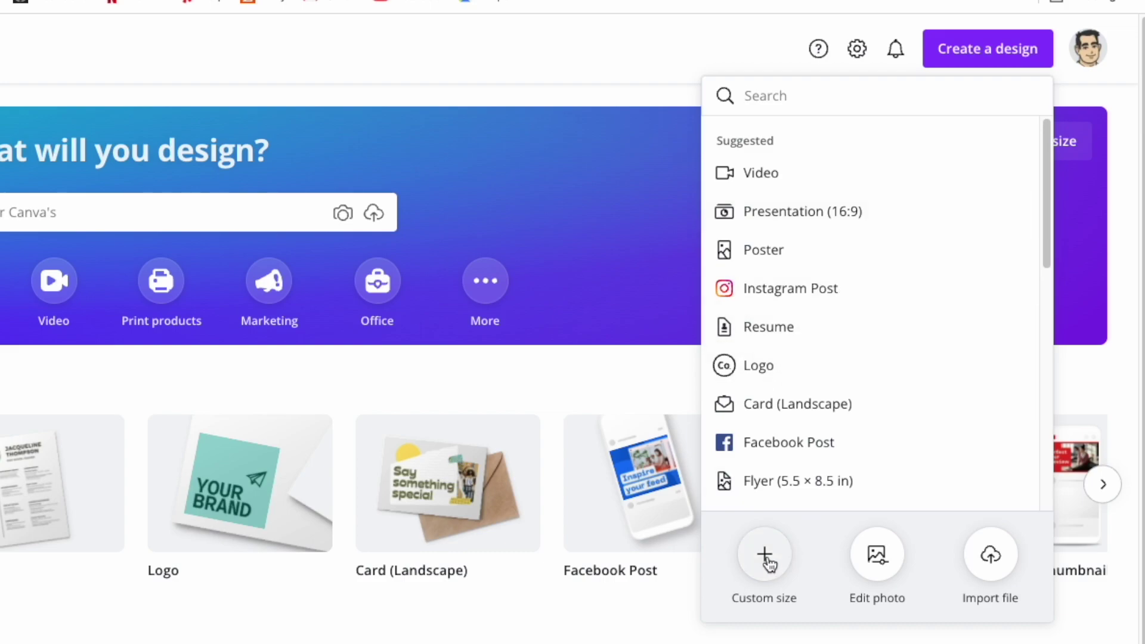
click(767, 559)
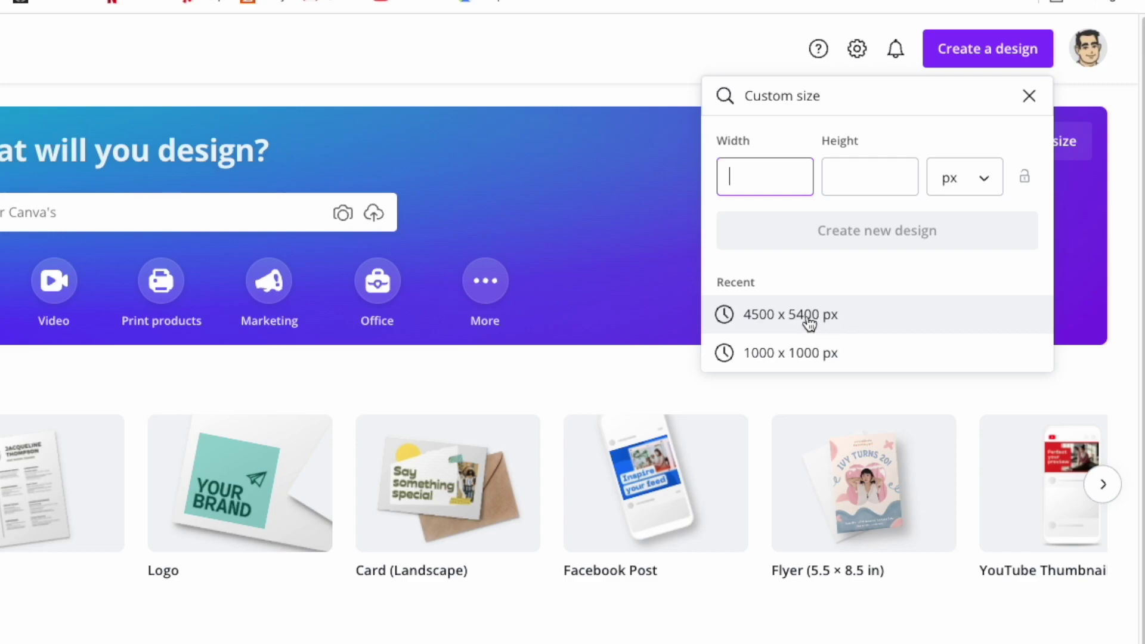
click(727, 316)
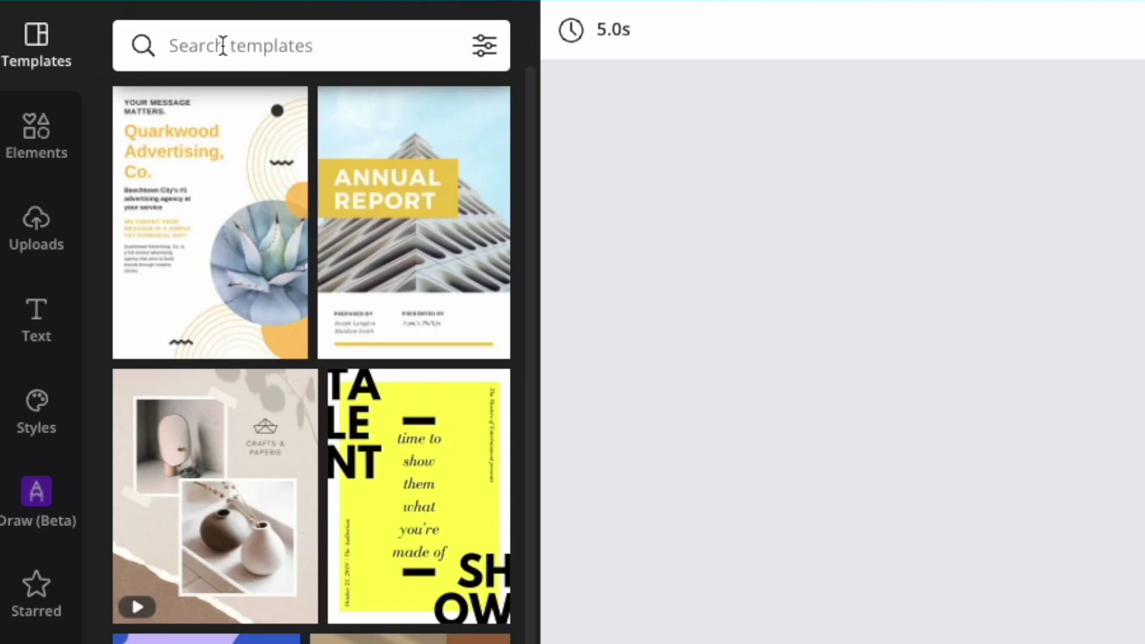
Search templates for 'tshirt' and browse the Sports, Typography and Event T-Shirt results.
click(85, 97)
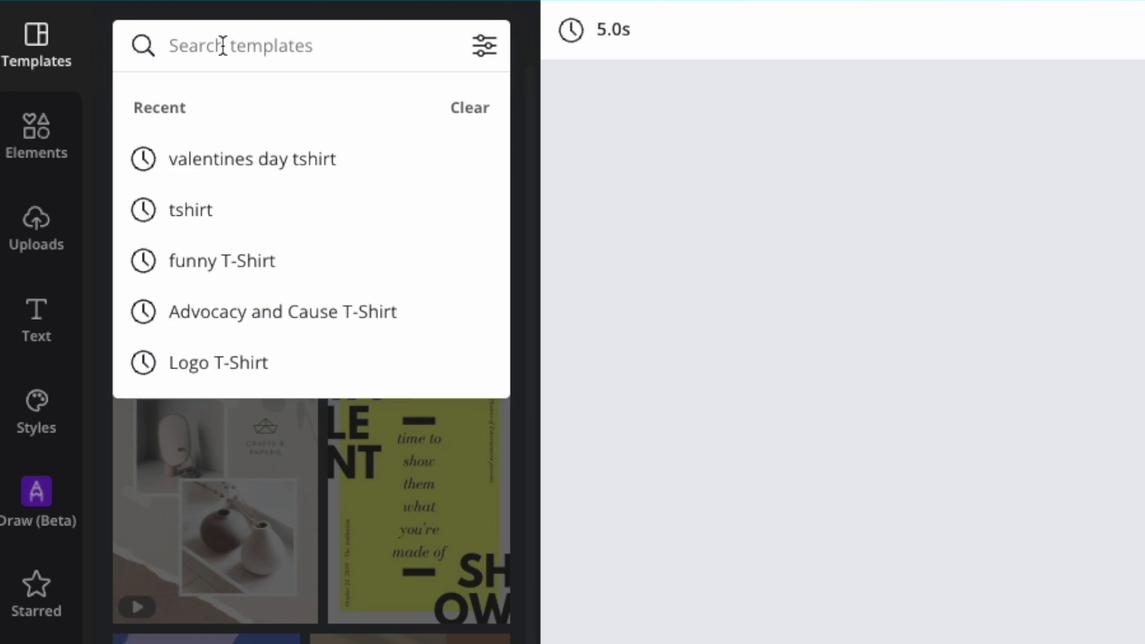
text(tshirt)
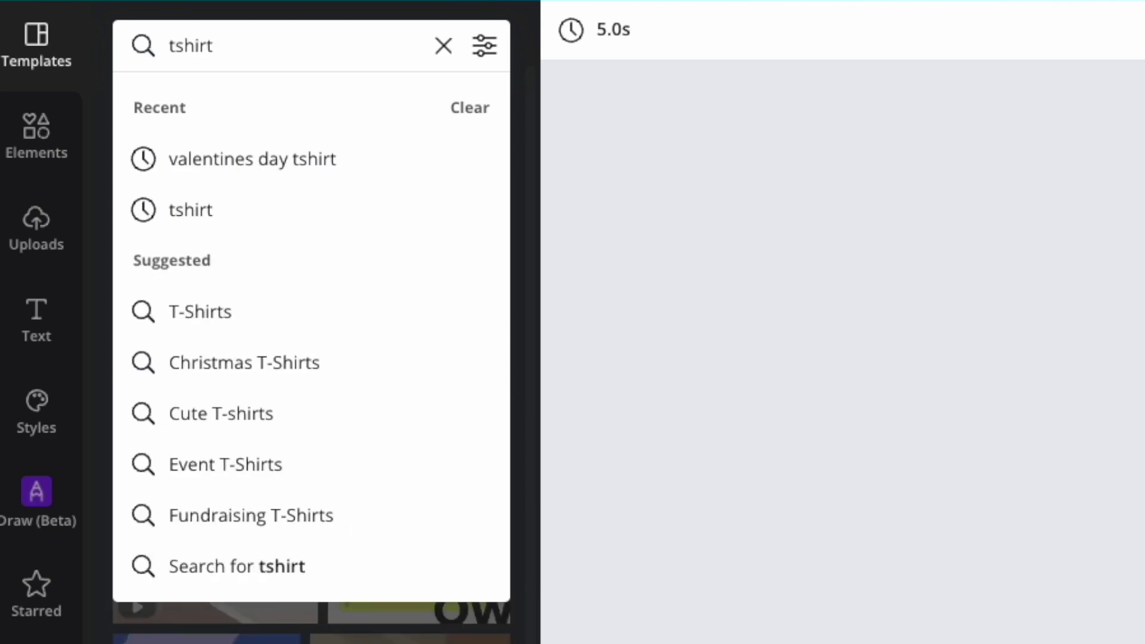
key(Return)
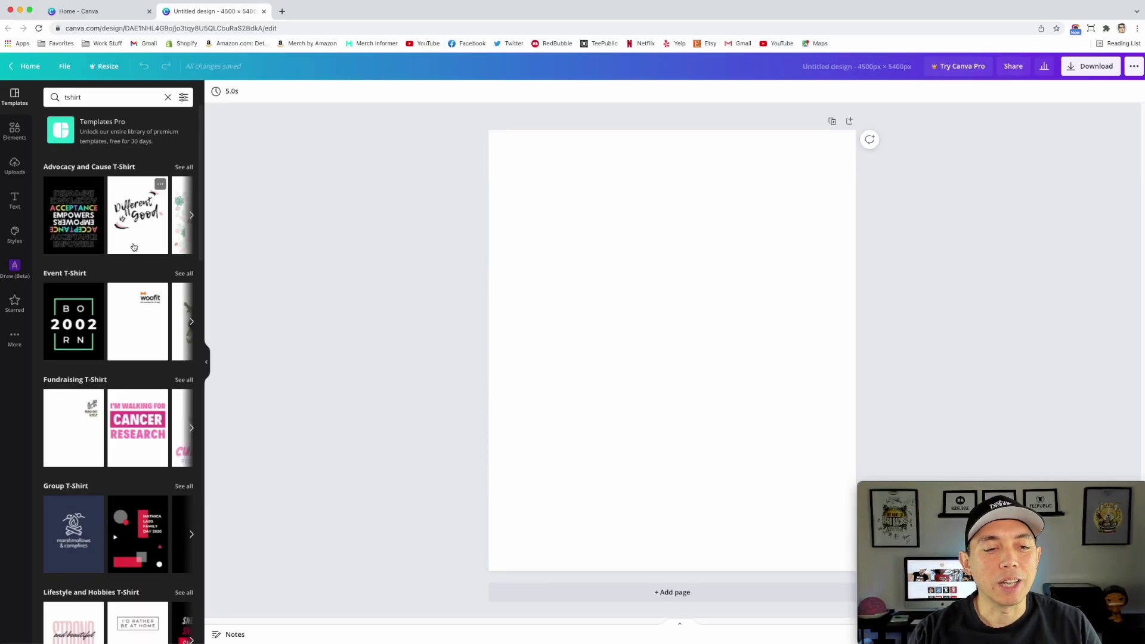
scroll(110, 236, down, 6)
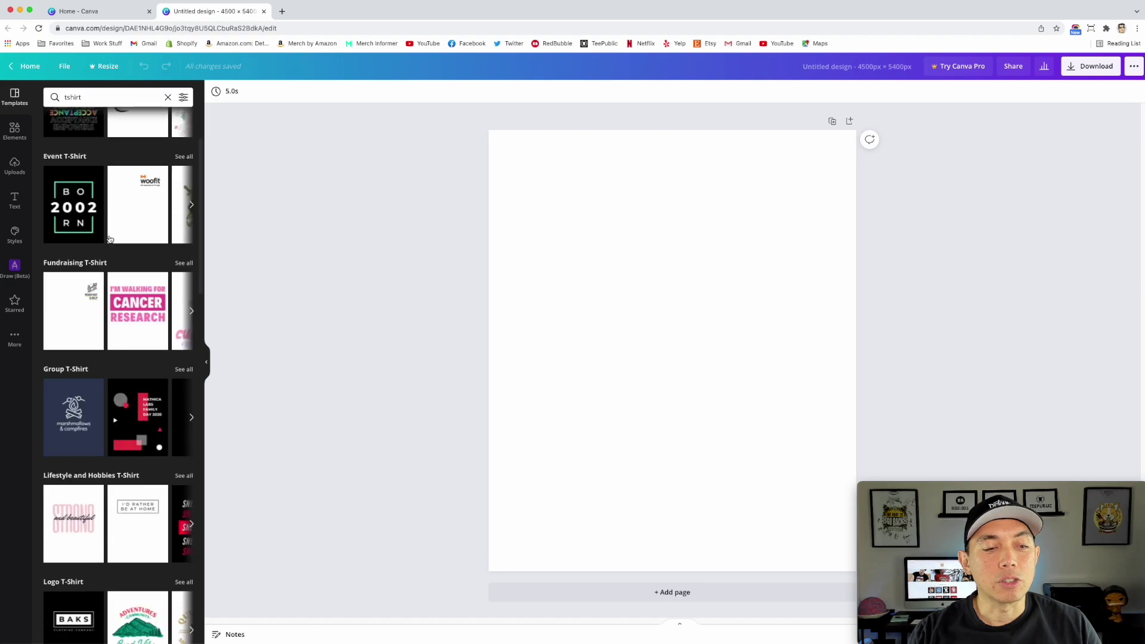
scroll(110, 239, down, 6)
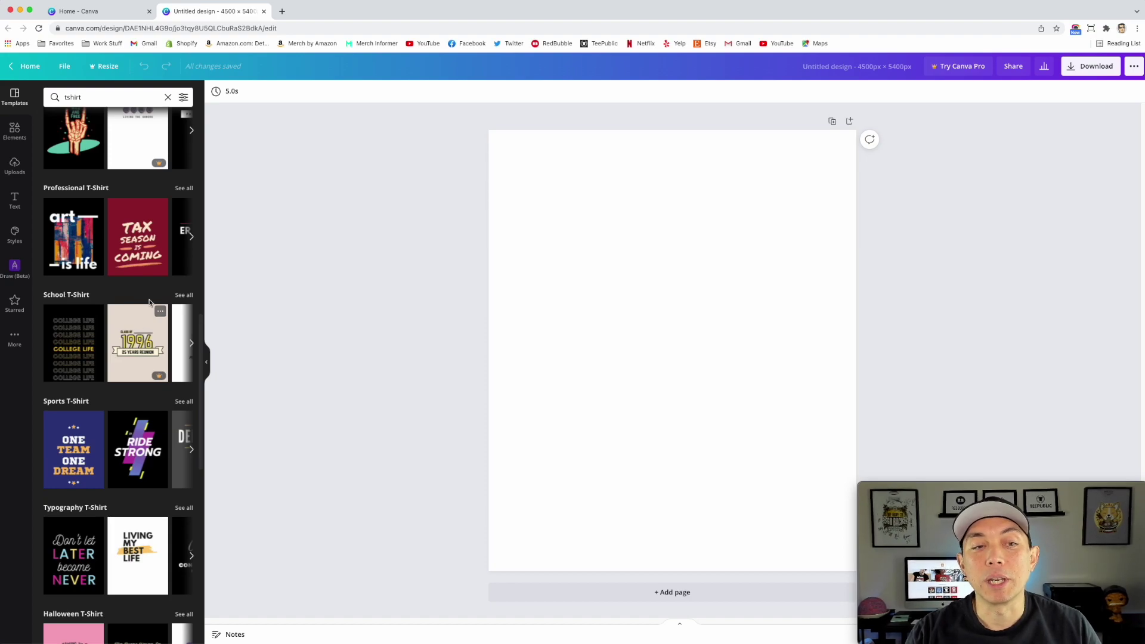
scroll(149, 316, up, 15)
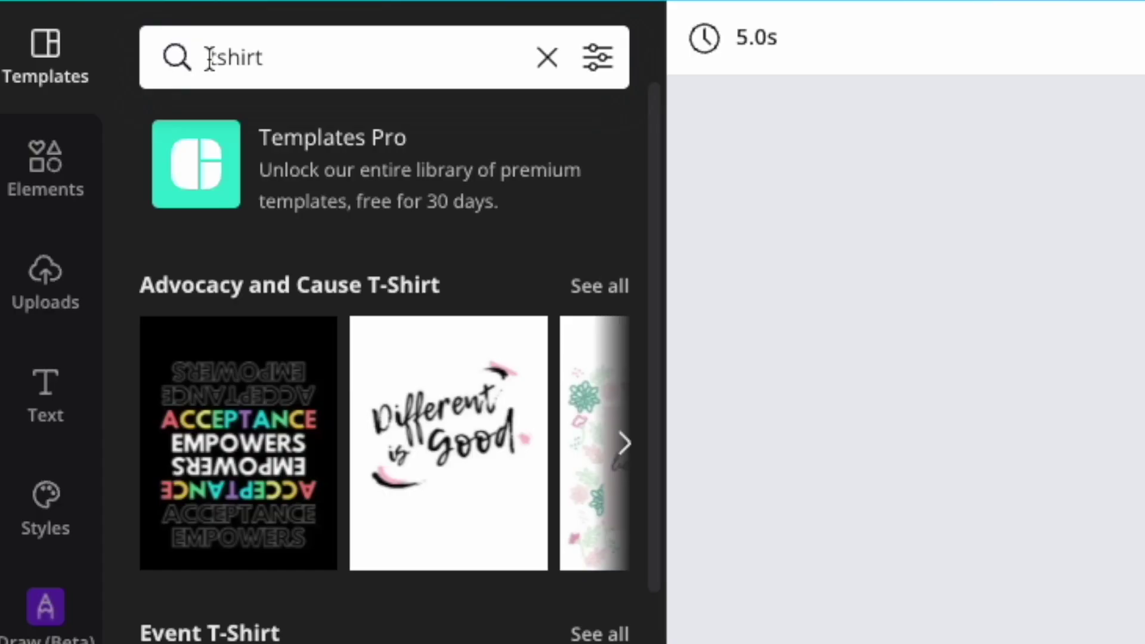
Search templates for 'valentine's day tshirt' and scroll through the results.
click(65, 96)
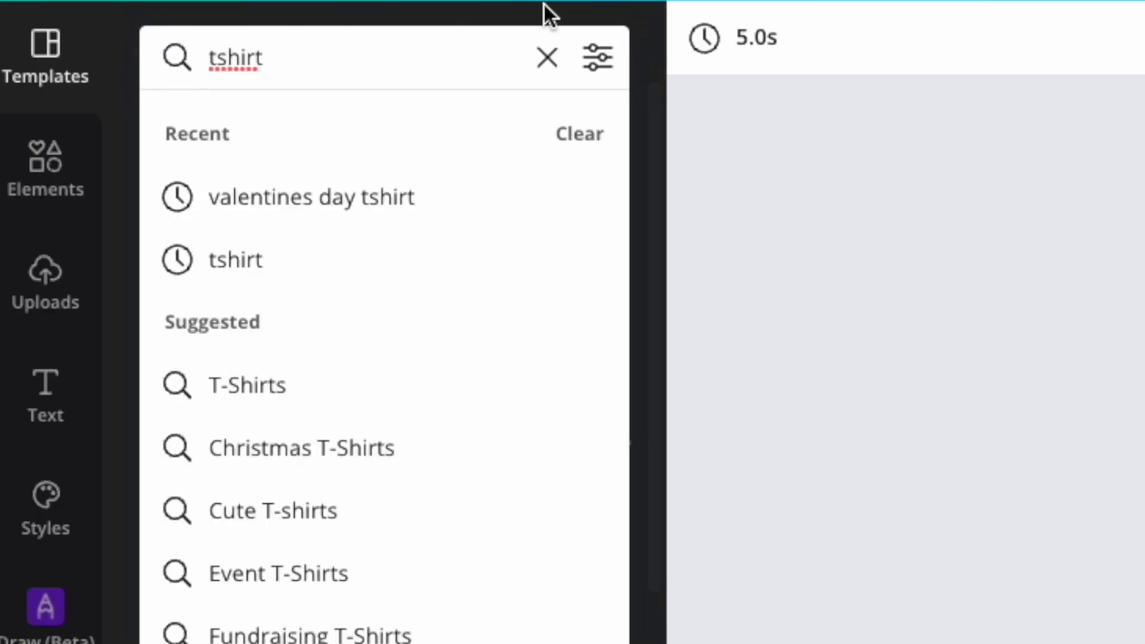
text(valentine)
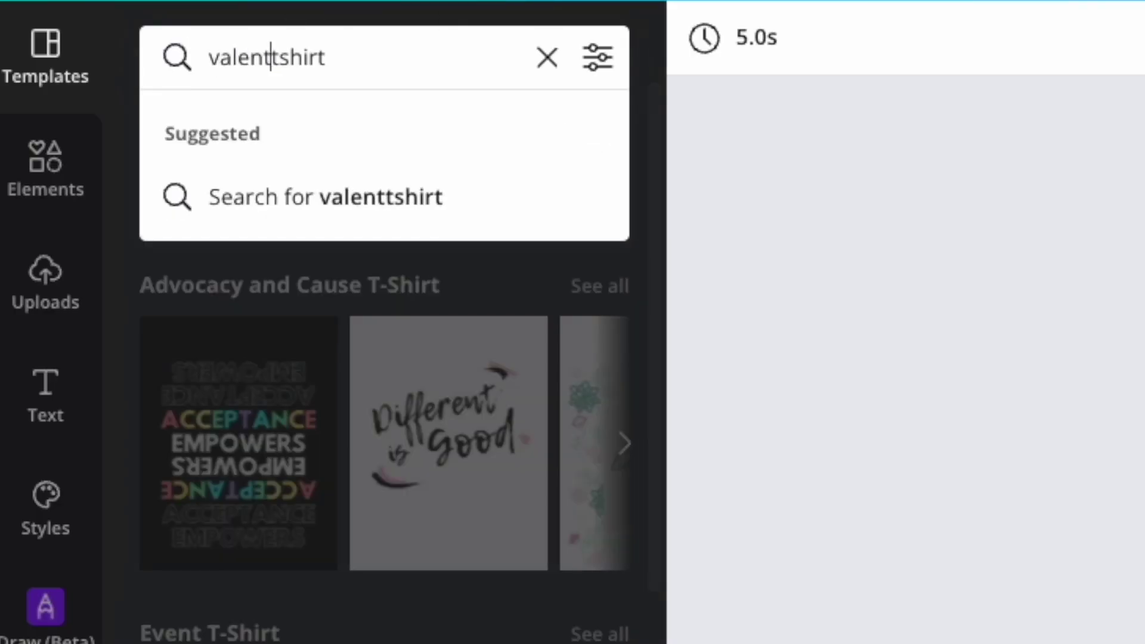
text(s)
key(BackSpace)
text('s day)
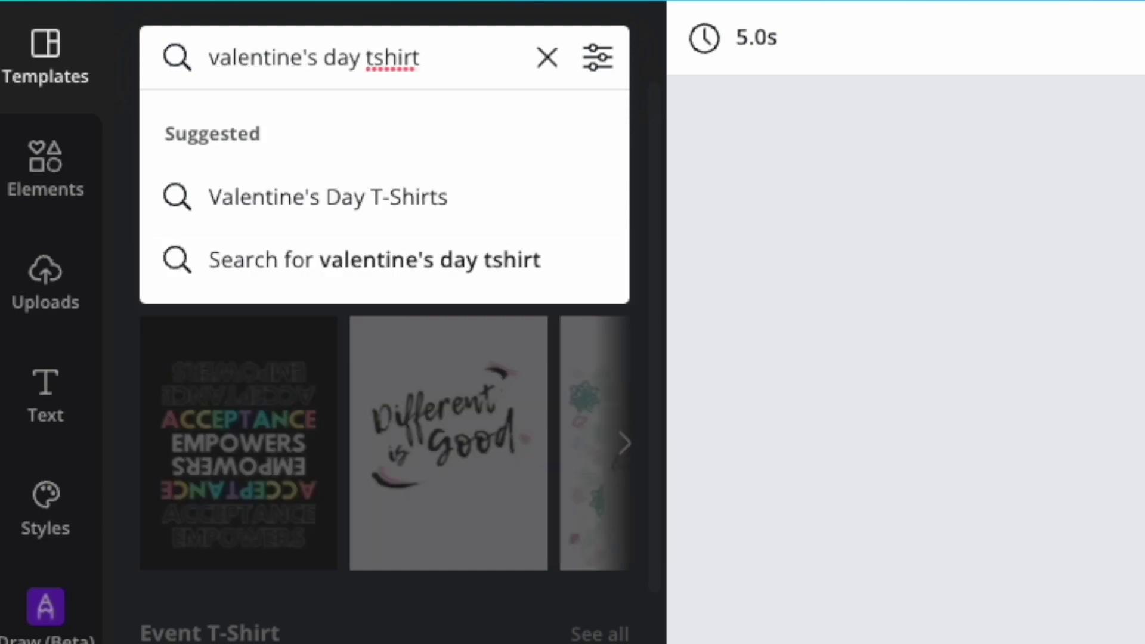
key(Return)
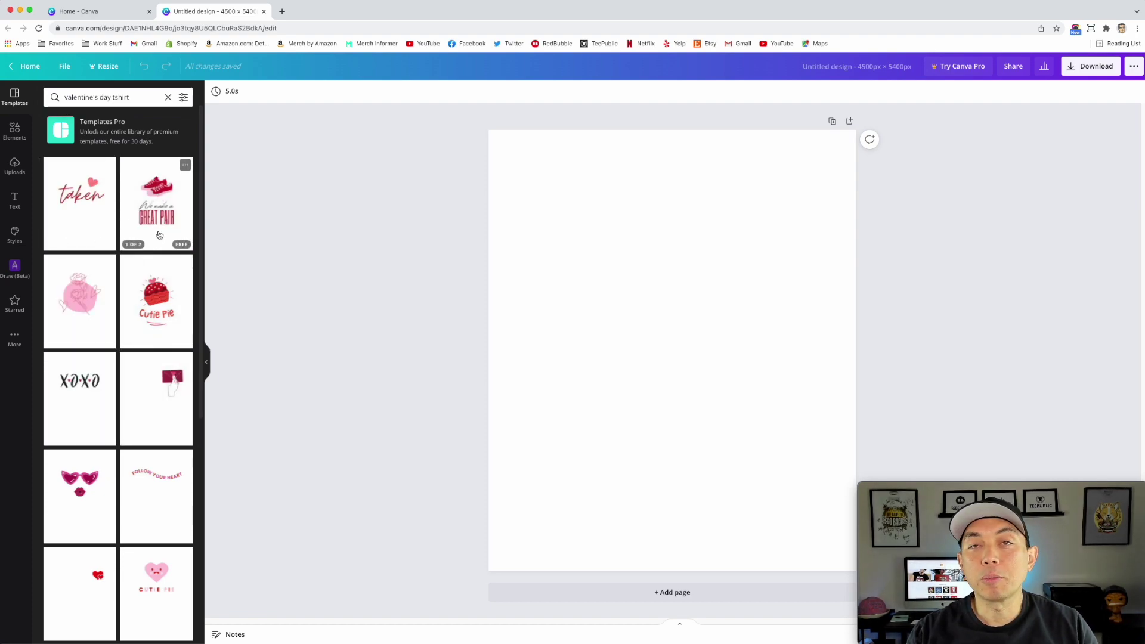
scroll(150, 291, down, 1)
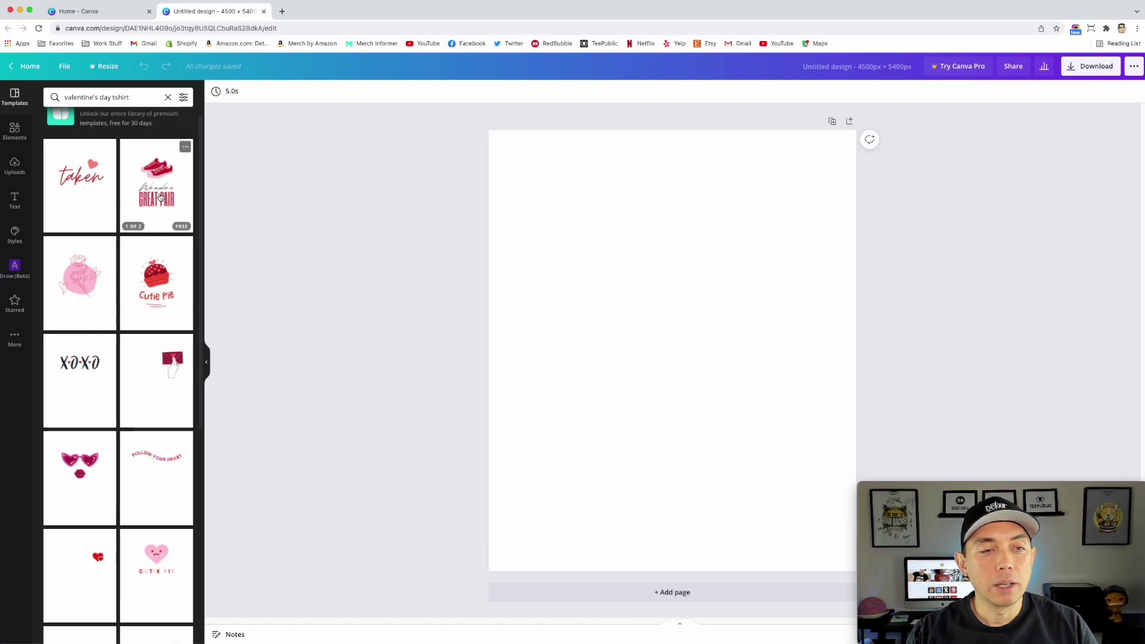
scroll(128, 380, down, 2)
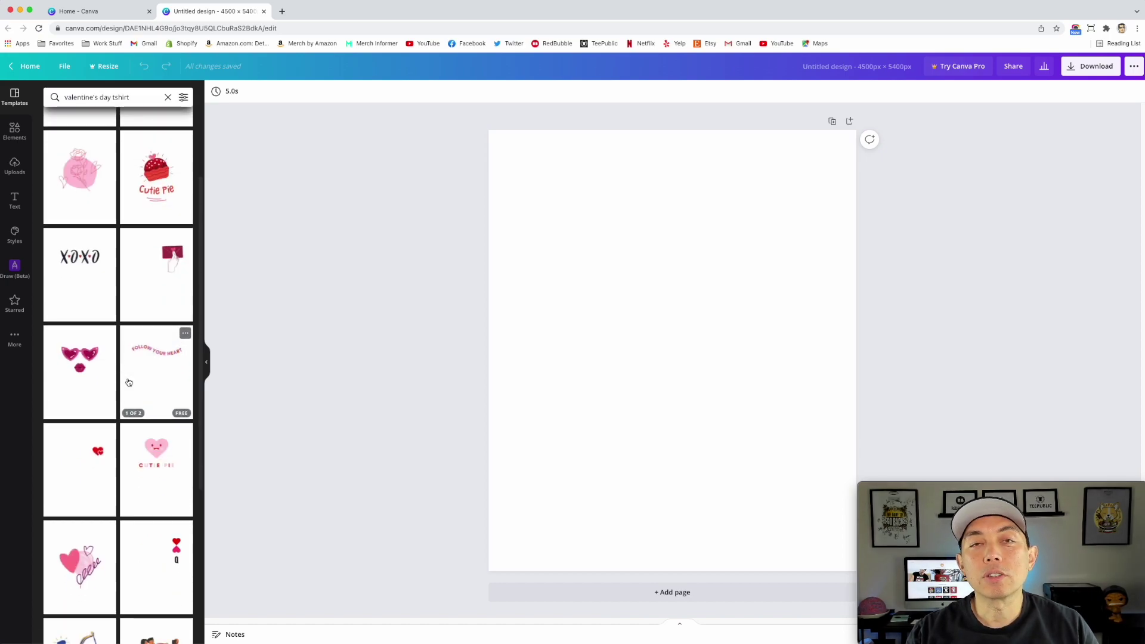
scroll(128, 382, down, 1)
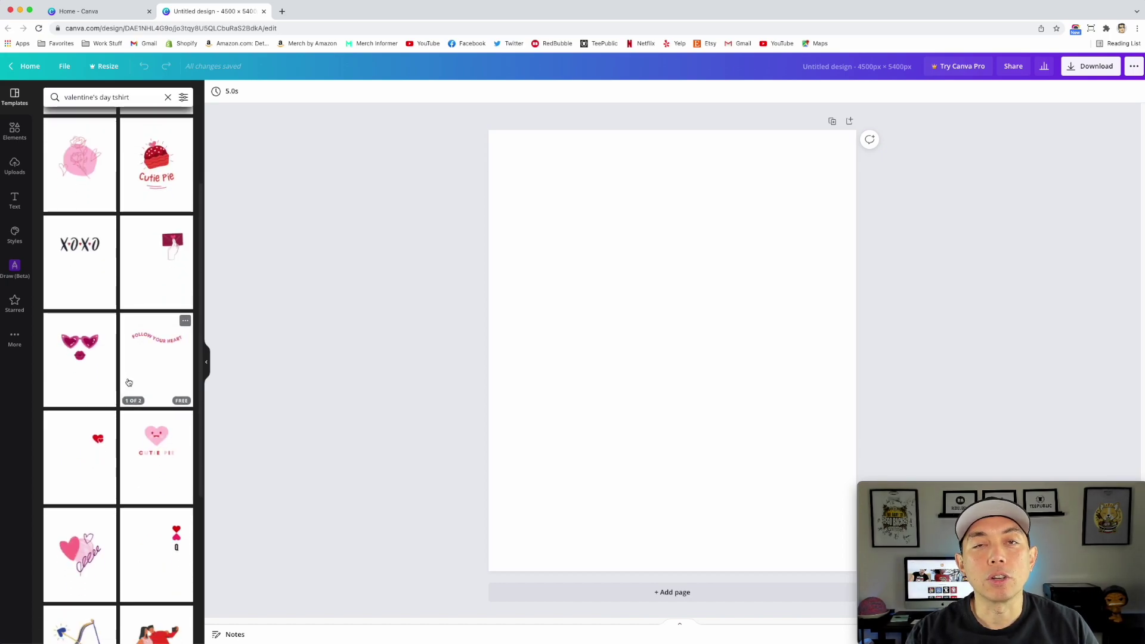
scroll(128, 382, down, 3)
scroll(128, 382, up, 6)
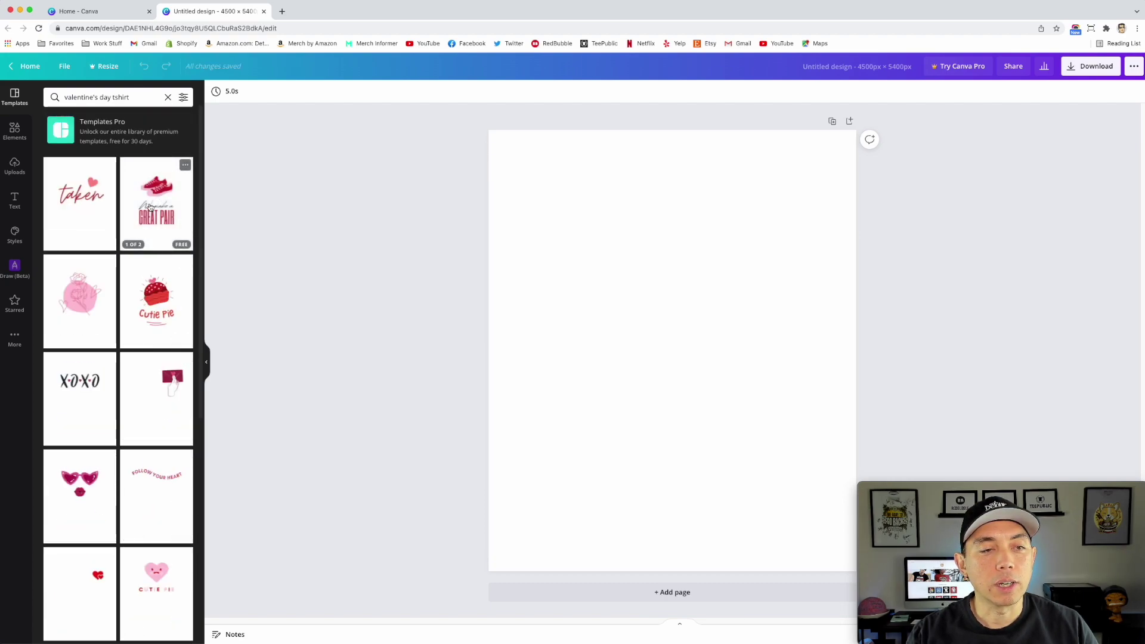
Apply the first page of the Red Shoes Valentine's template to the canvas and clear the search.
click(150, 207)
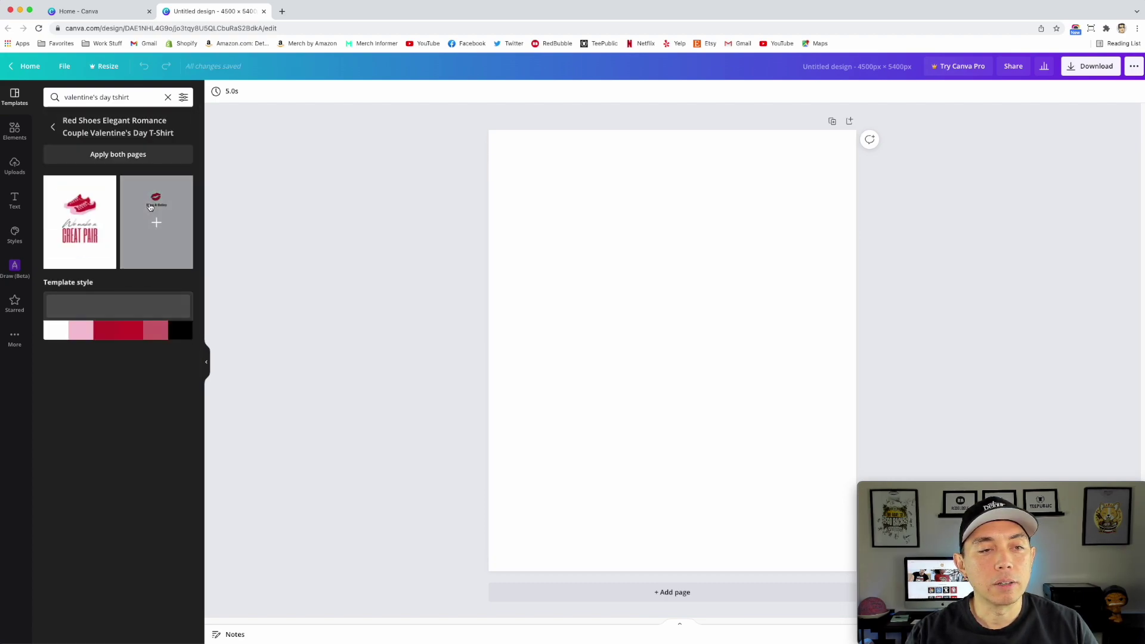
click(80, 222)
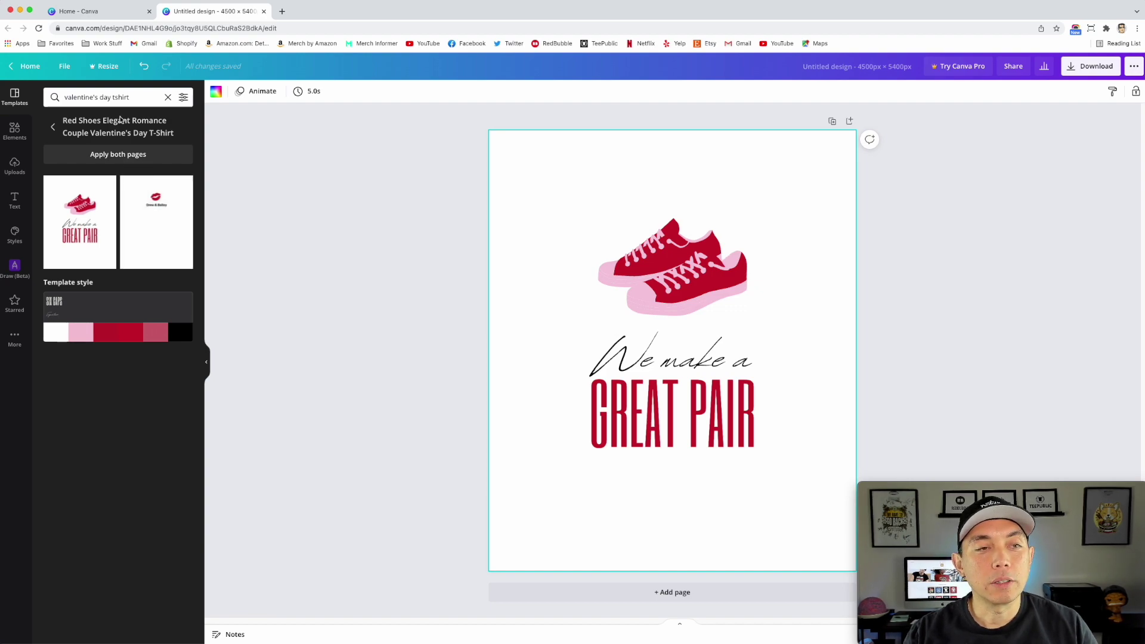
click(167, 99)
Search Elements for 'hearts' and place a shrunken red hearts graphic at the sneakers' upper right.
click(25, 132)
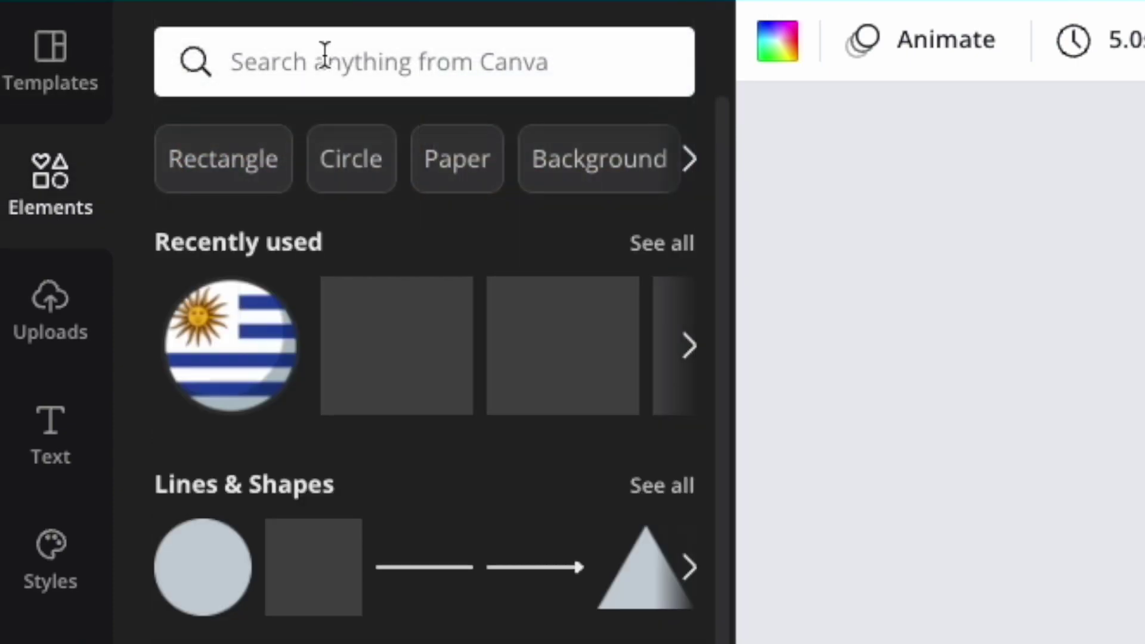
click(322, 58)
text(hearts)
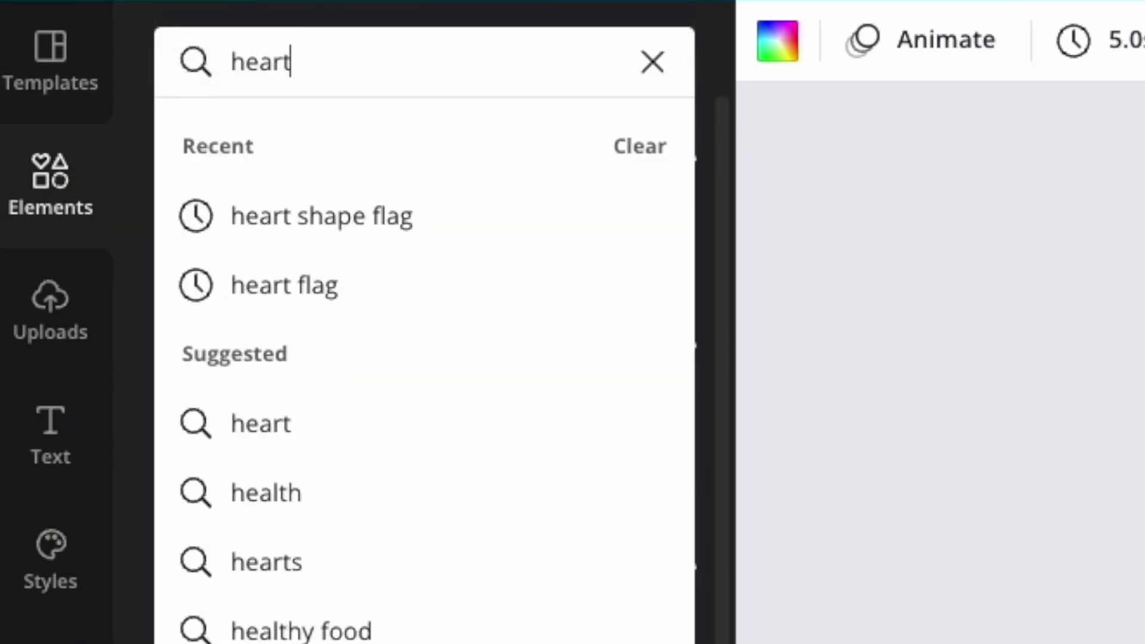
key(Return)
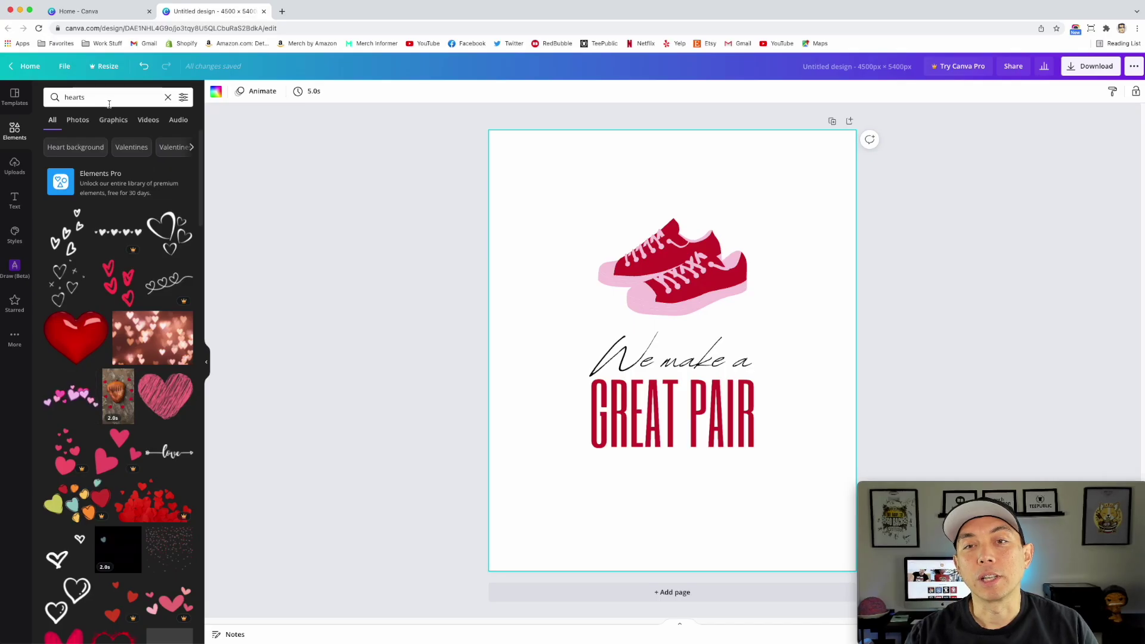
click(114, 280)
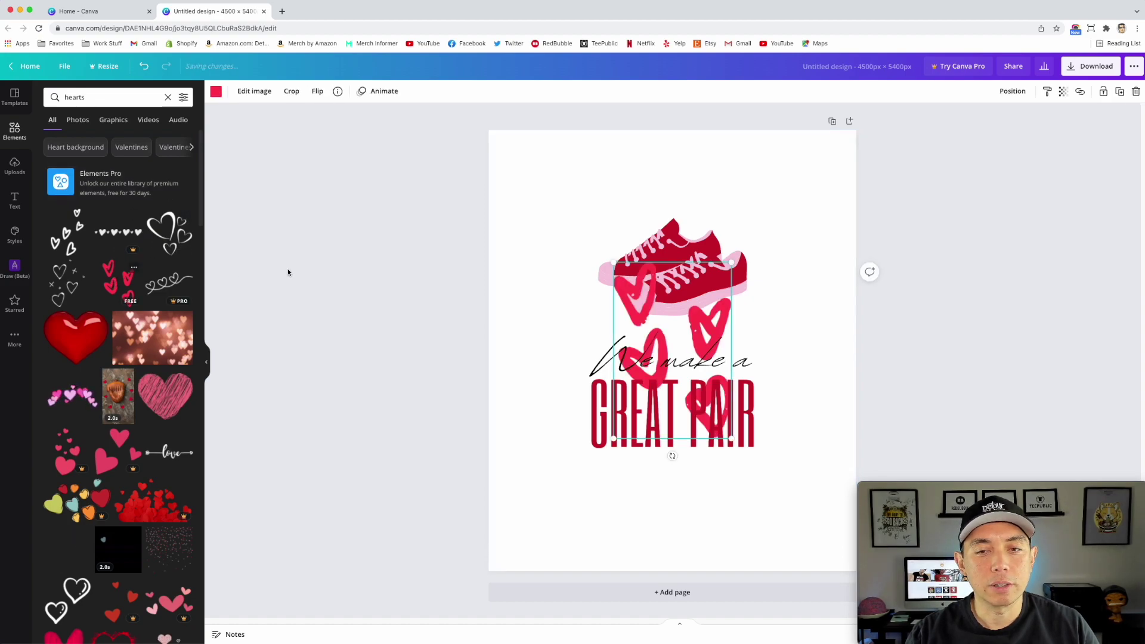
drag(669, 295, 632, 225)
drag(694, 369, 621, 261)
drag(578, 225, 720, 212)
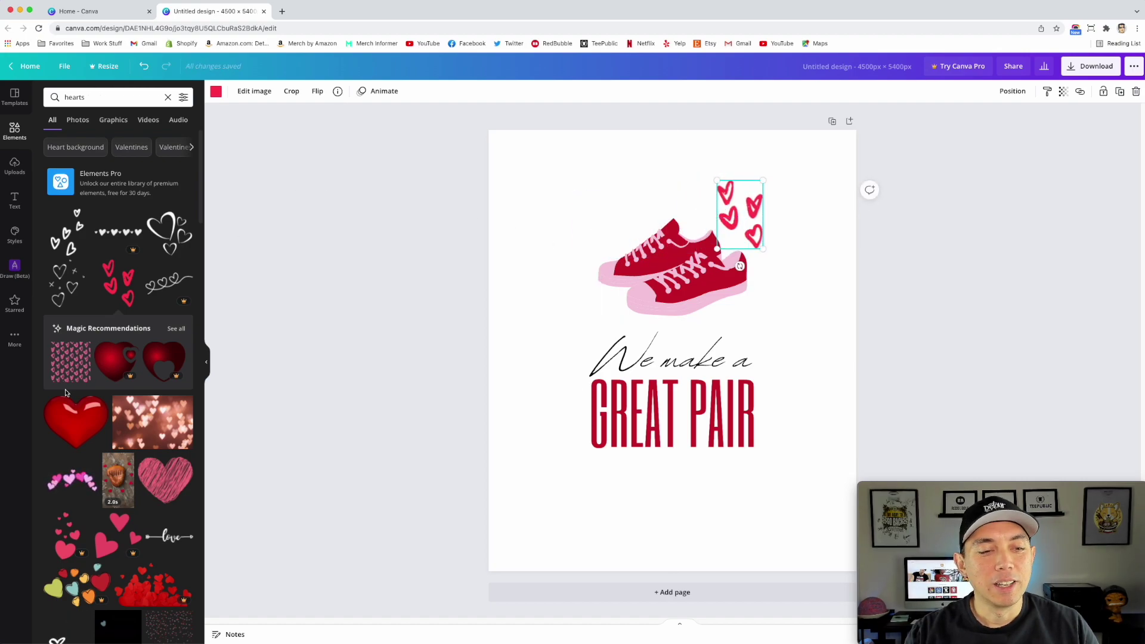
Add a large solid red heart, shrink and tilt it above-left of the sneakers.
scroll(90, 448, down, 2)
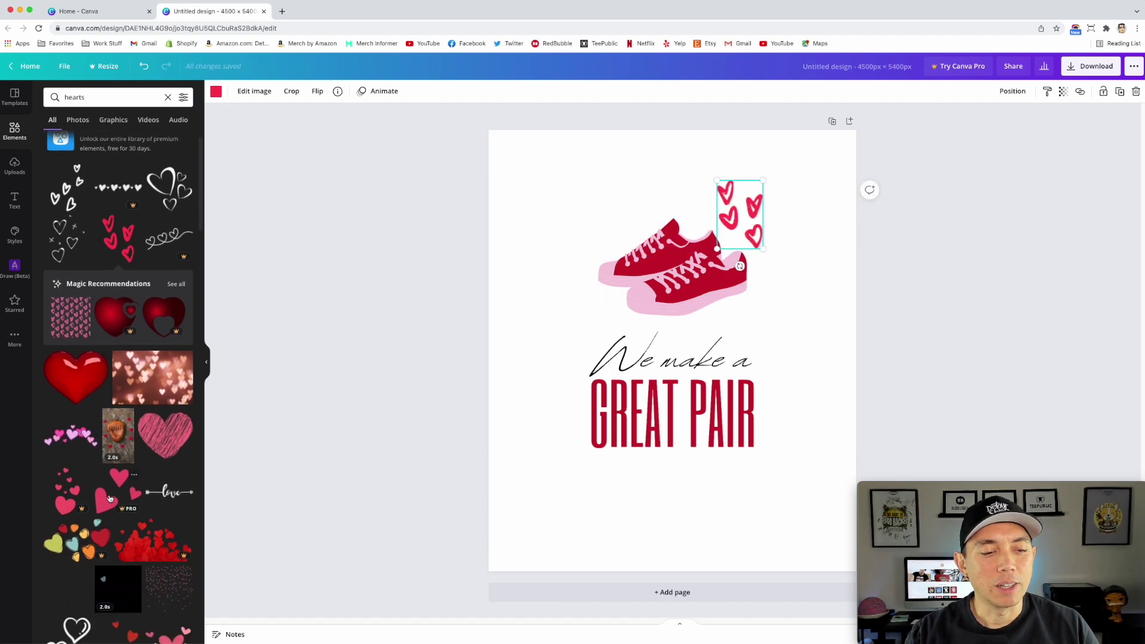
scroll(131, 477, down, 5)
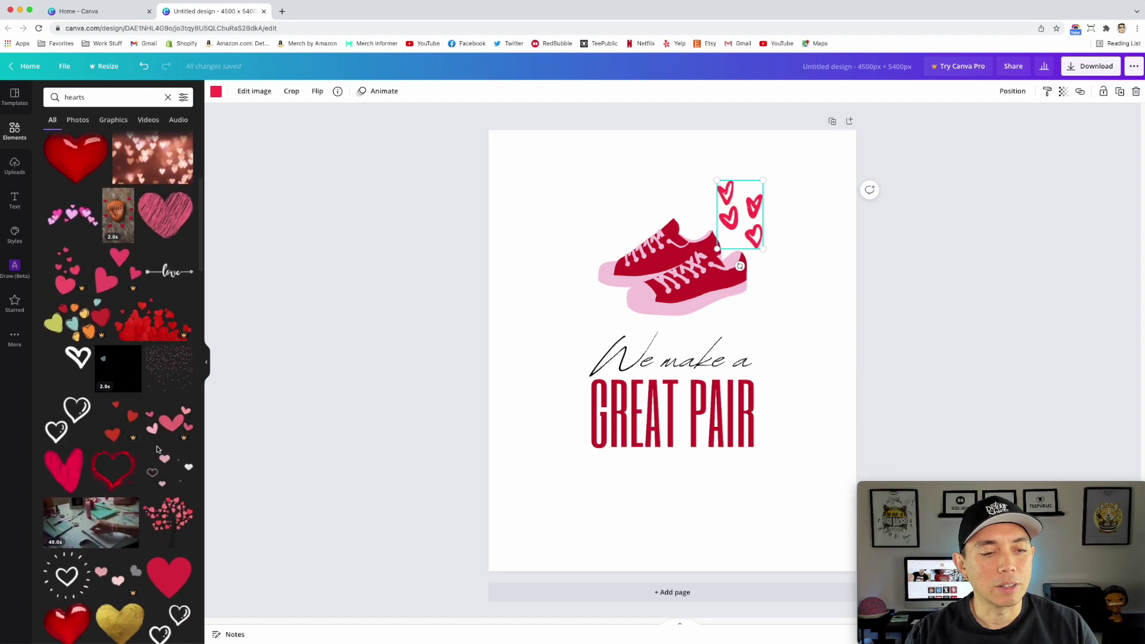
scroll(158, 449, down, 3)
drag(166, 462, 619, 256)
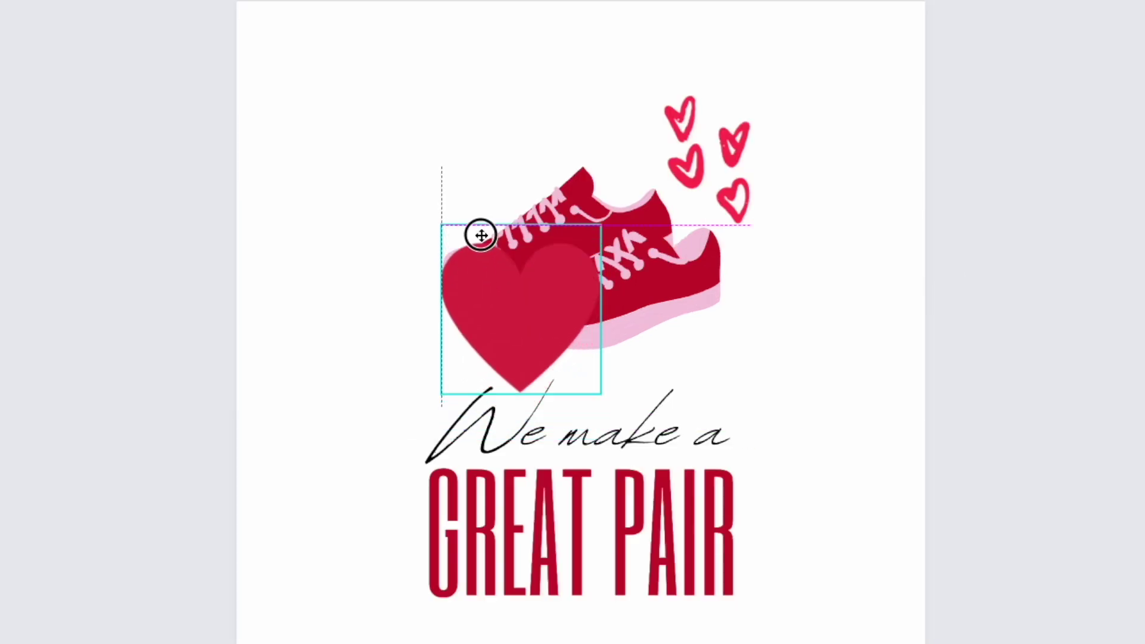
drag(482, 235, 460, 74)
drag(561, 223, 546, 197)
drag(481, 225, 508, 179)
drag(488, 145, 489, 161)
click(705, 142)
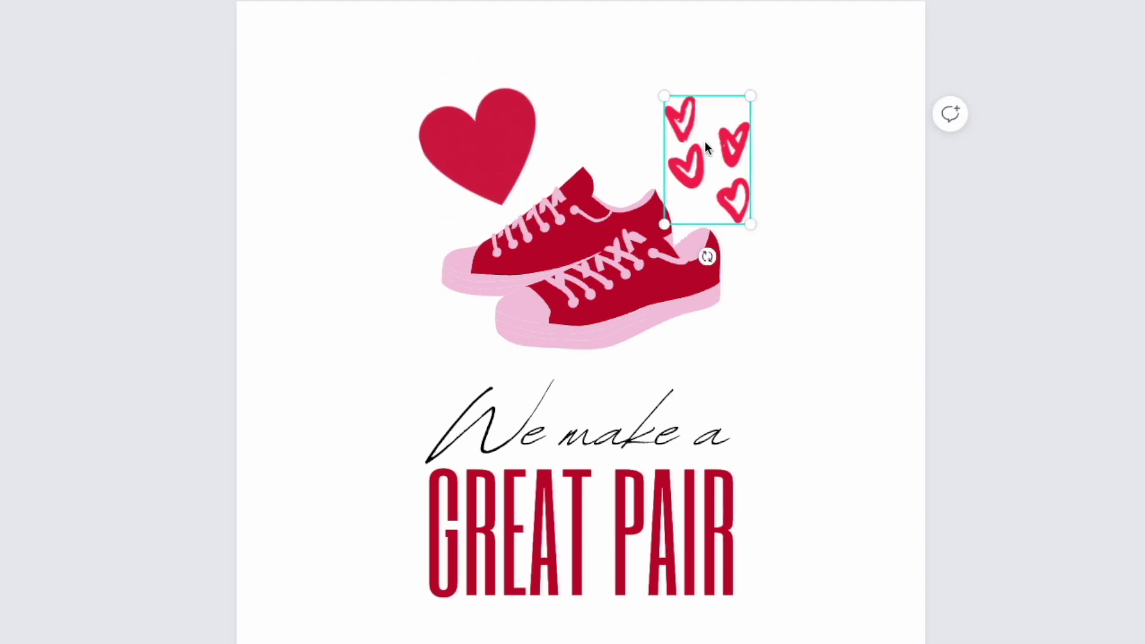
Duplicate the red heart and rotate the copy against the sneakers' lower right.
click(894, 322)
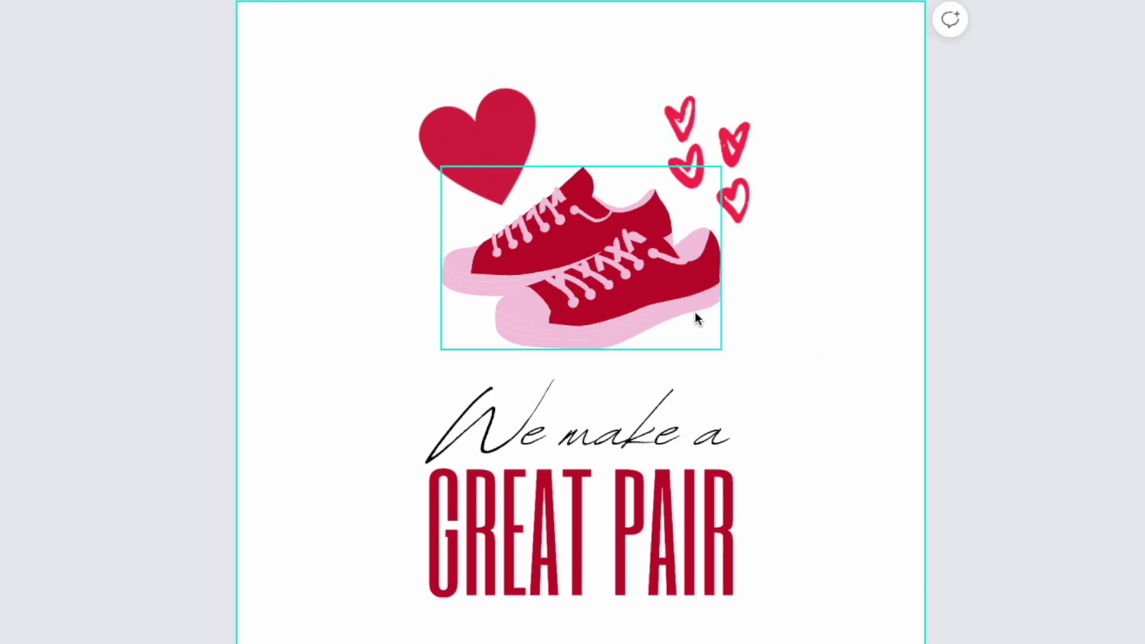
click(449, 137)
key(ctrl+d)
drag(479, 141, 759, 354)
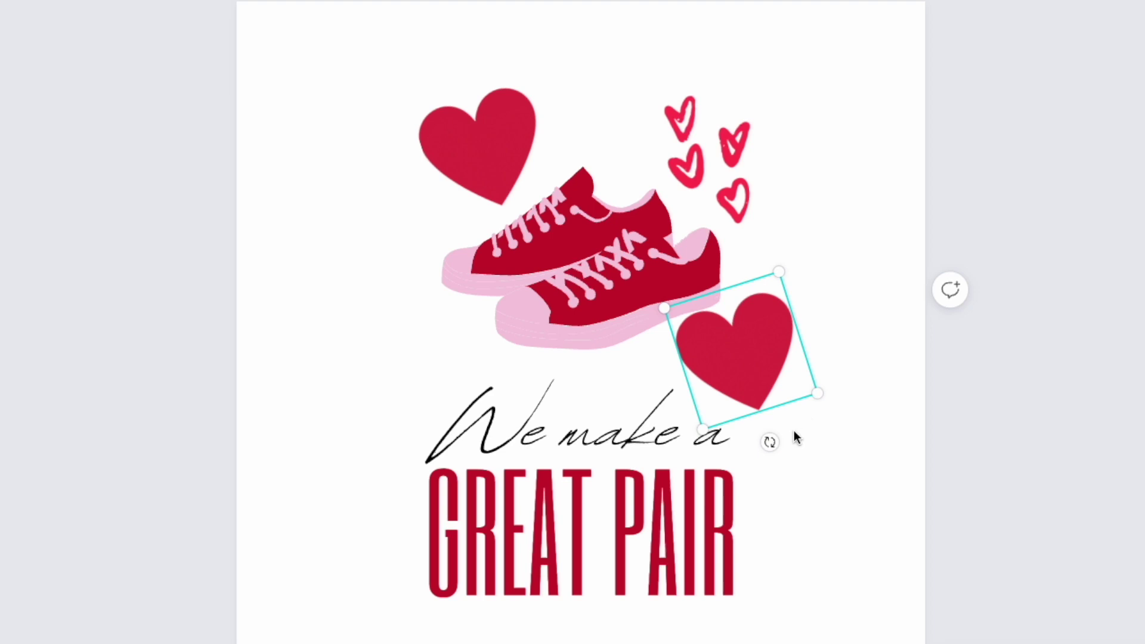
drag(770, 442, 718, 491)
drag(718, 342, 687, 322)
click(815, 108)
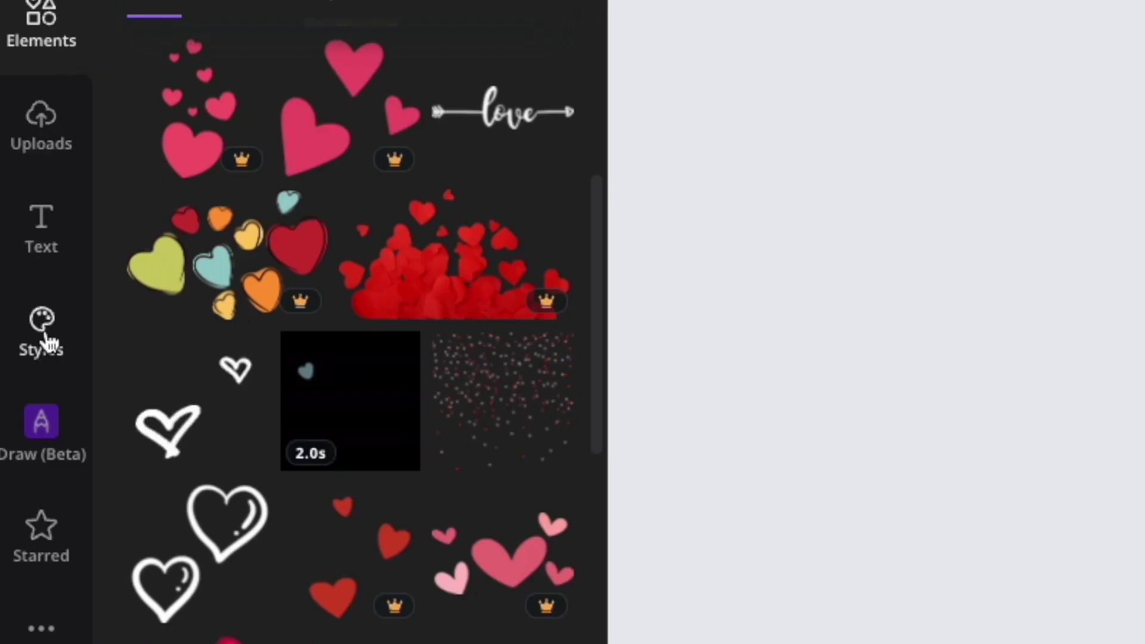
Try the Ovo style with a shuffle, then Chunk Five and another preset giving a blue background.
click(48, 343)
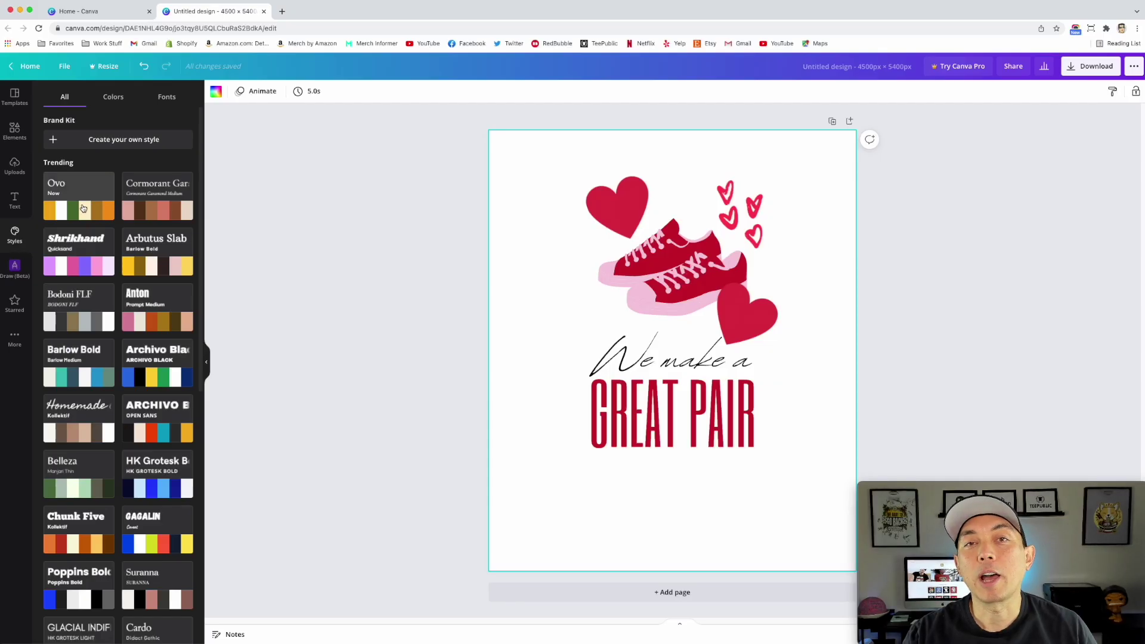
click(86, 200)
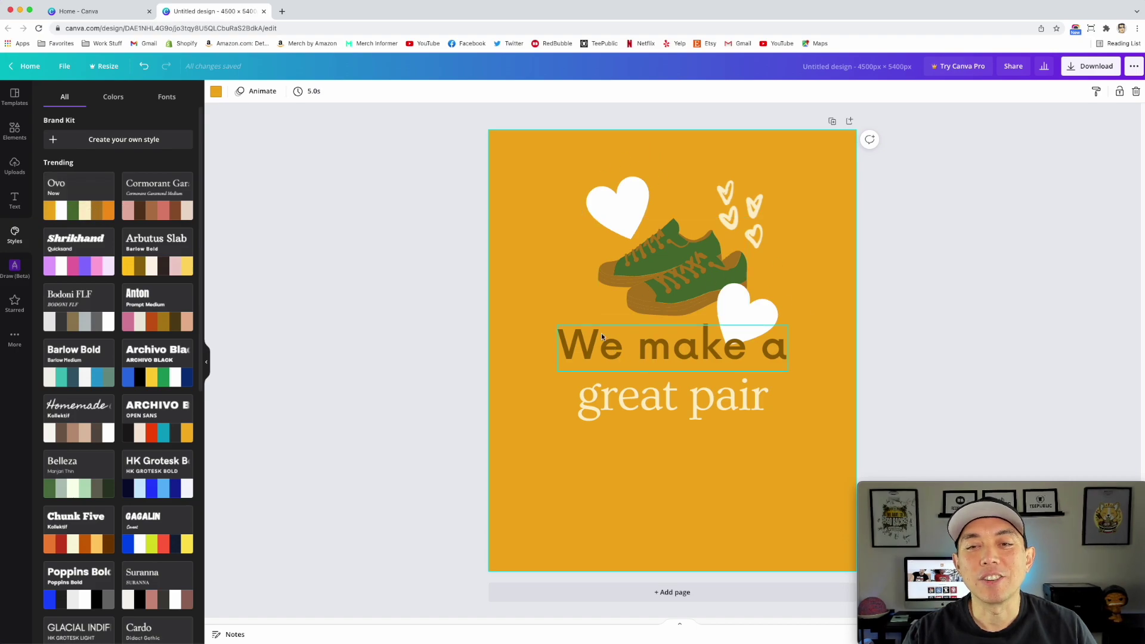
mouse_move(71, 209)
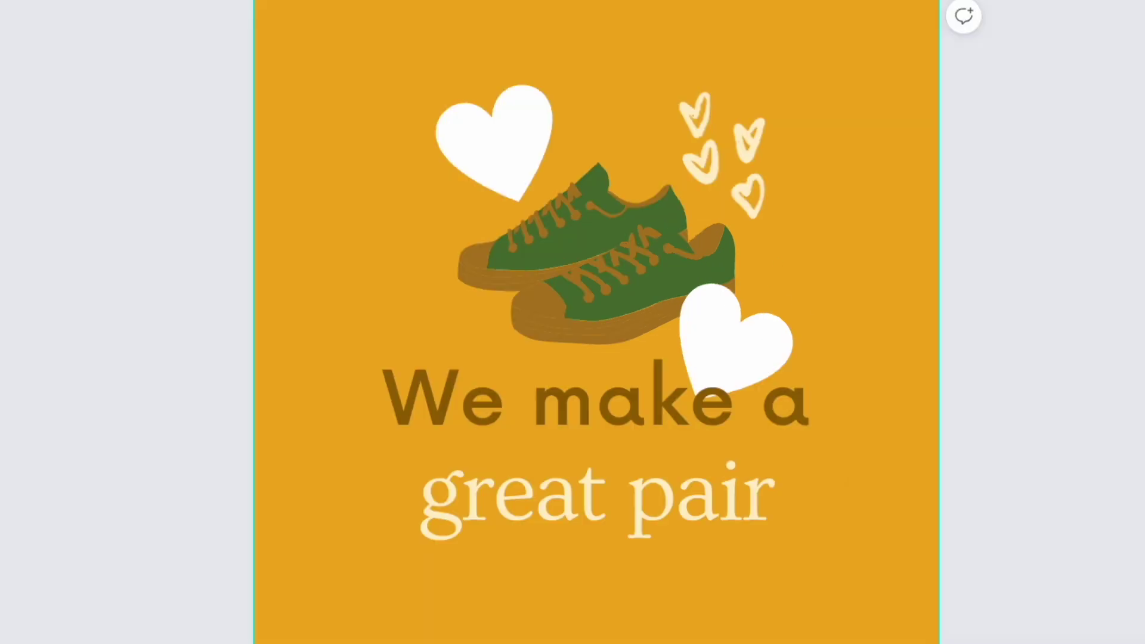
click(71, 209)
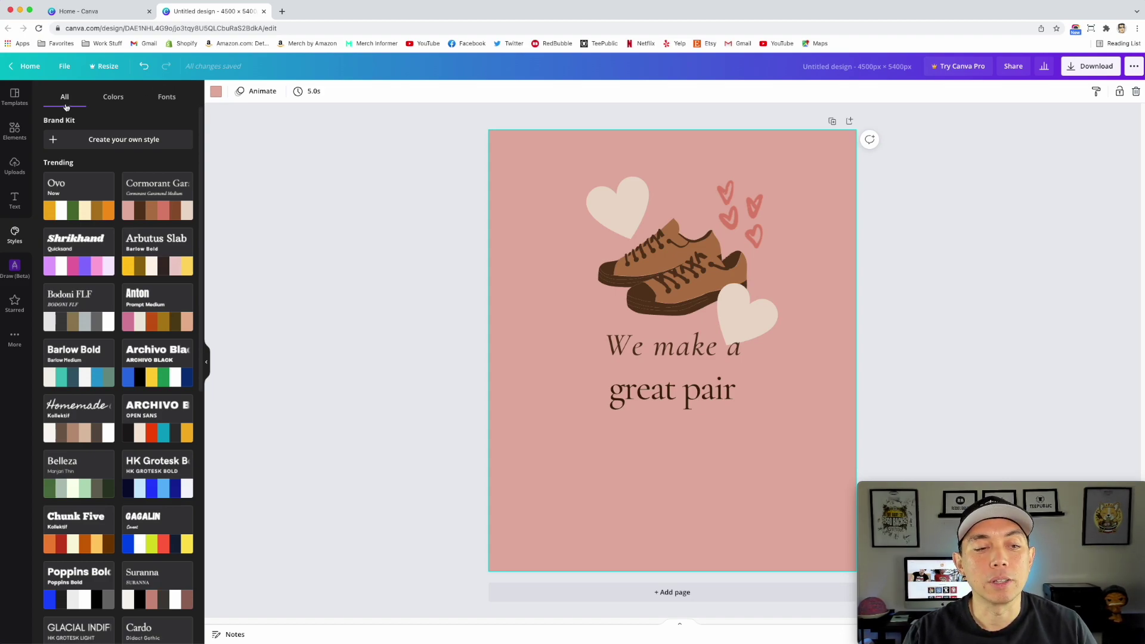
click(71, 532)
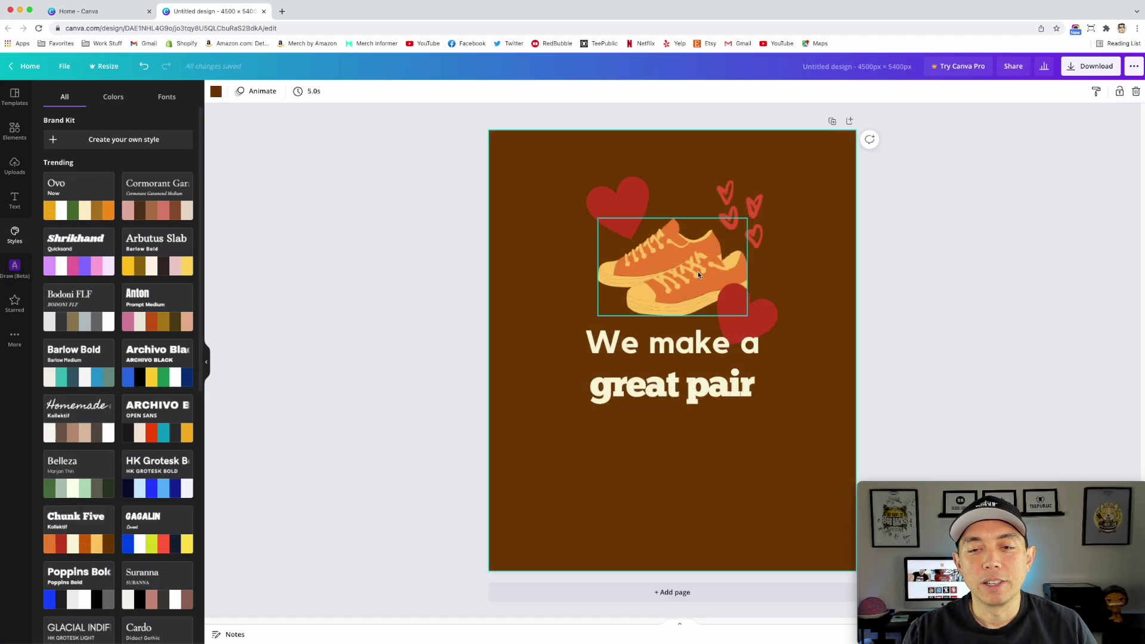
click(78, 581)
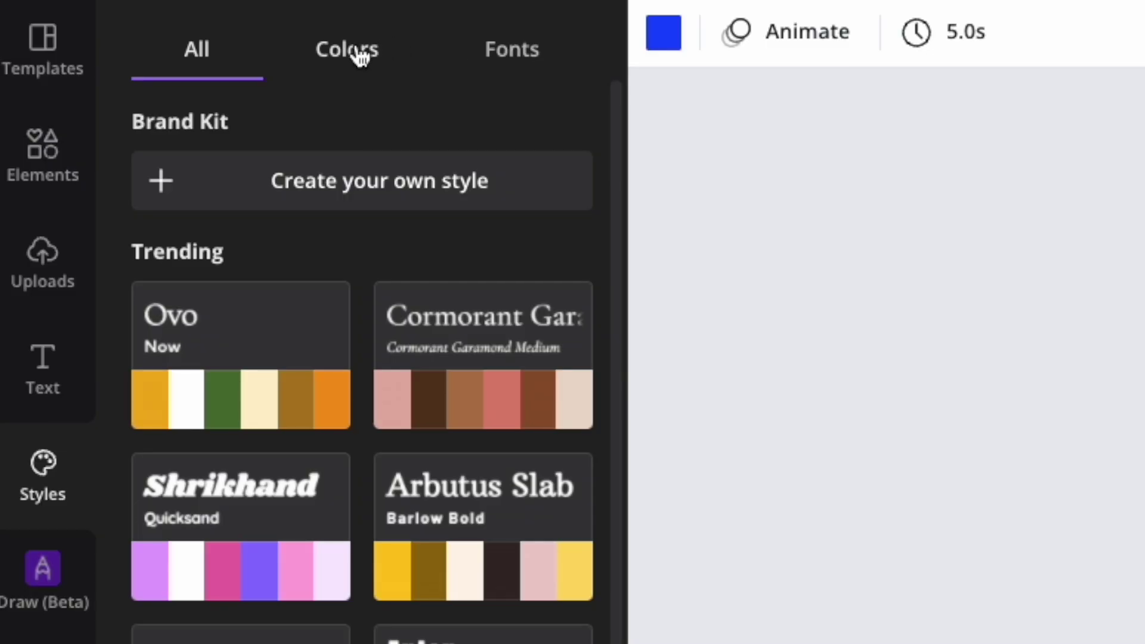
Shuffle the Skate Park palette until teal background, red sneakers and black hearts.
click(354, 58)
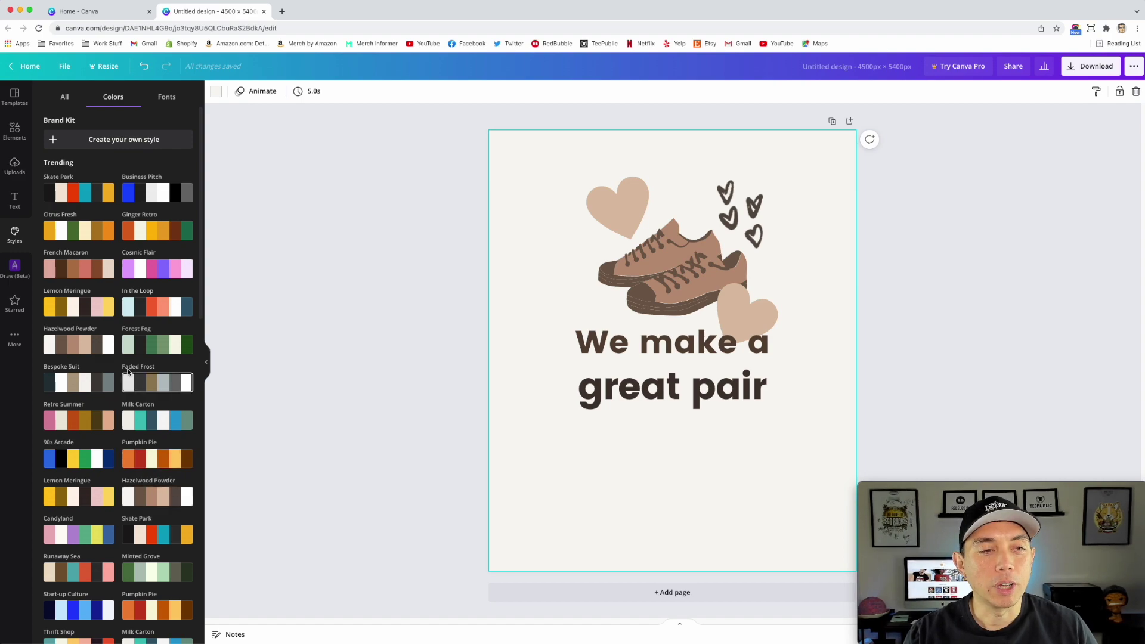
scroll(127, 371, down, 5)
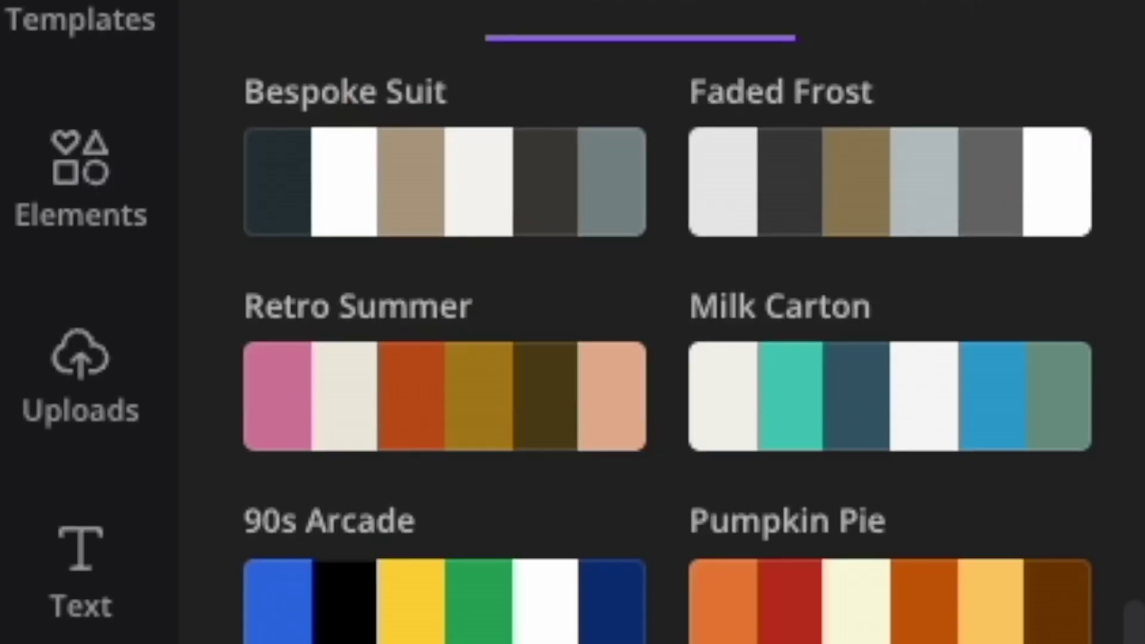
scroll(888, 477, down, 5)
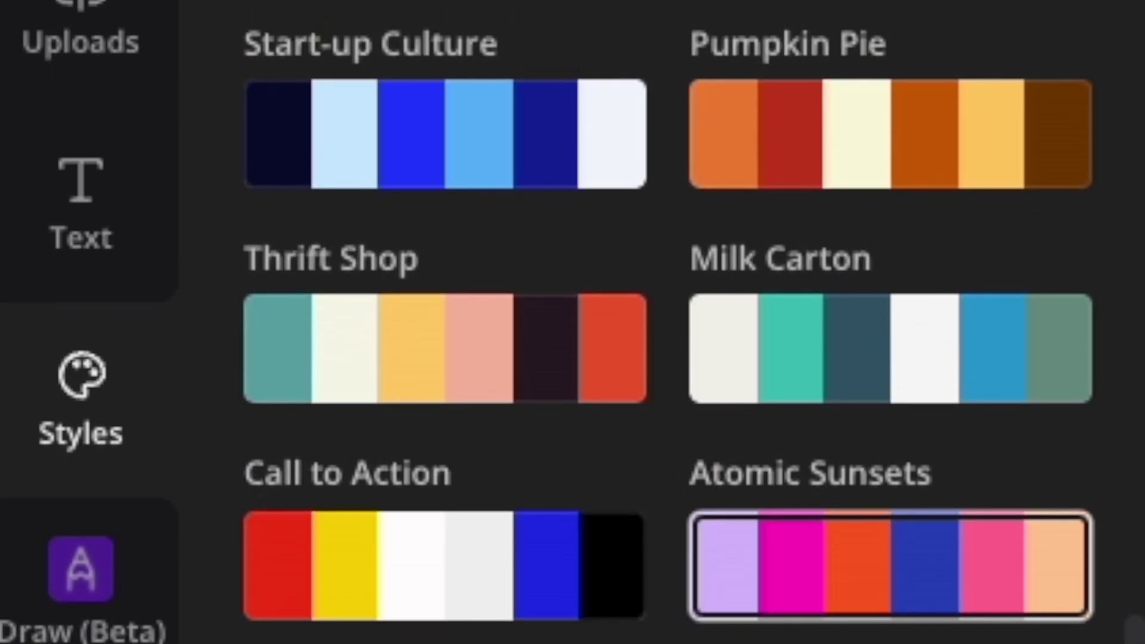
scroll(889, 570, up, 10)
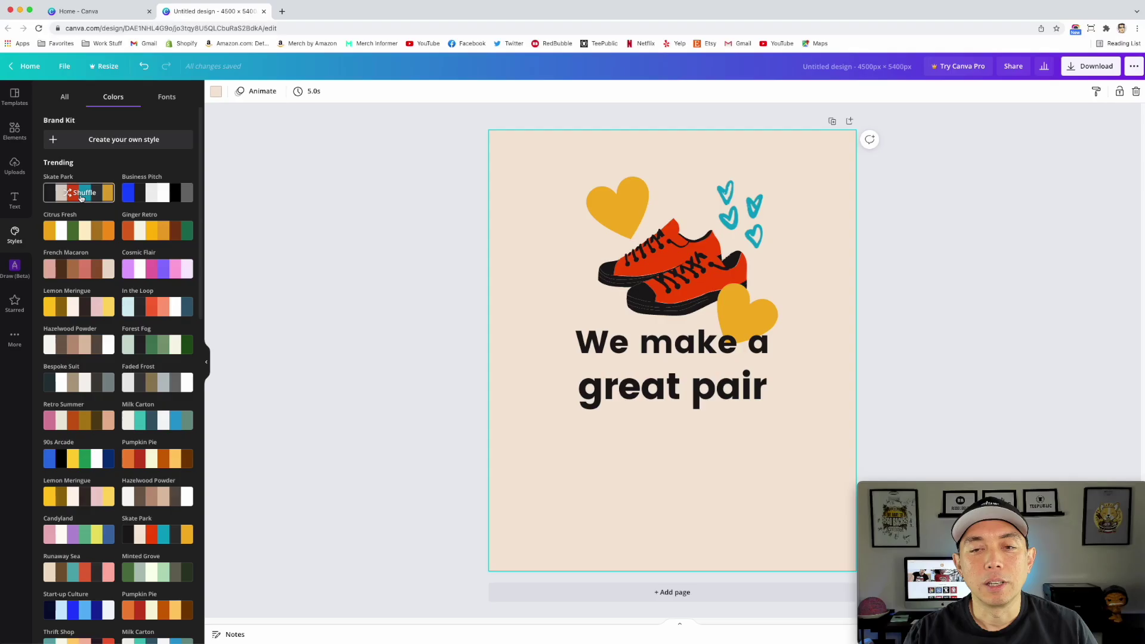
click(81, 198)
click(82, 197)
click(82, 198)
click(83, 198)
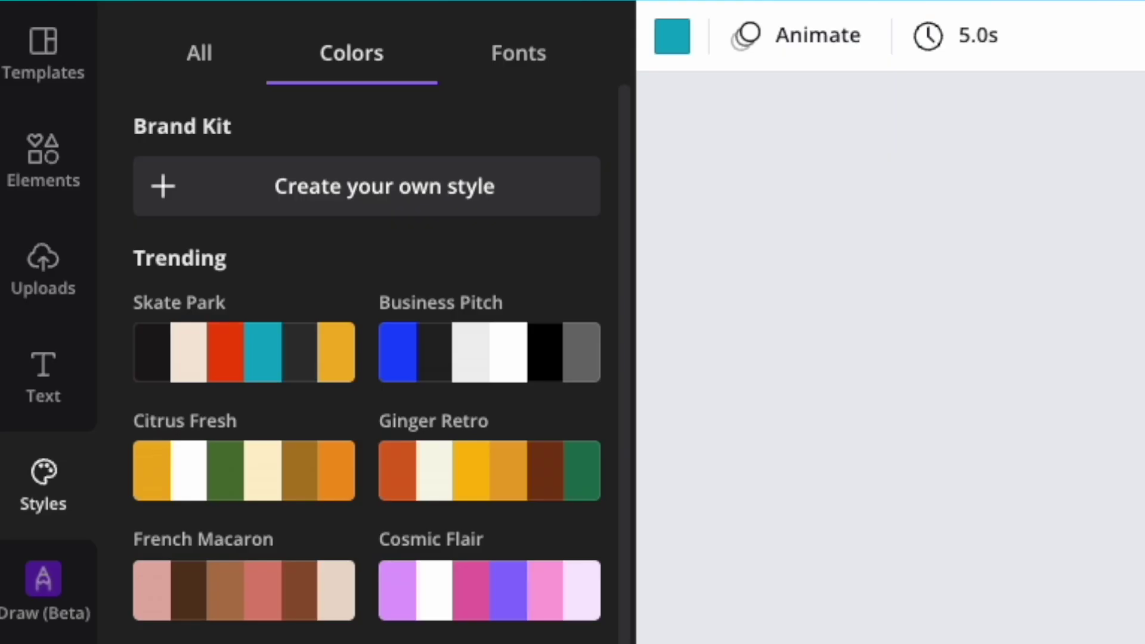
Apply the Ovo font pairing twice: bold sans 'We make a' over script 'great pair'.
click(522, 53)
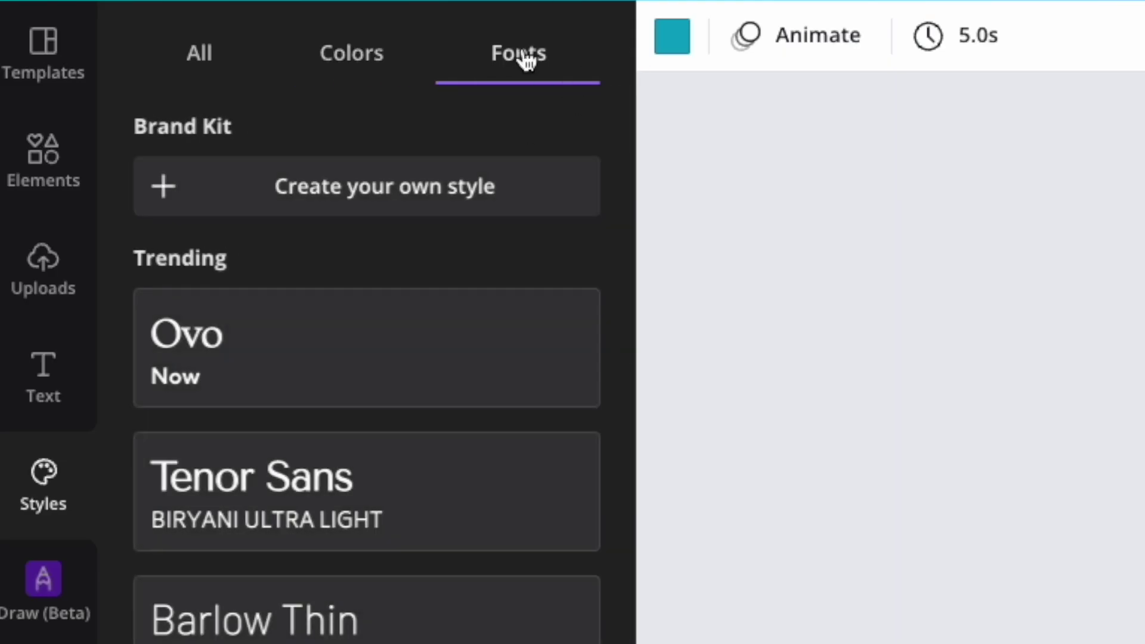
click(266, 369)
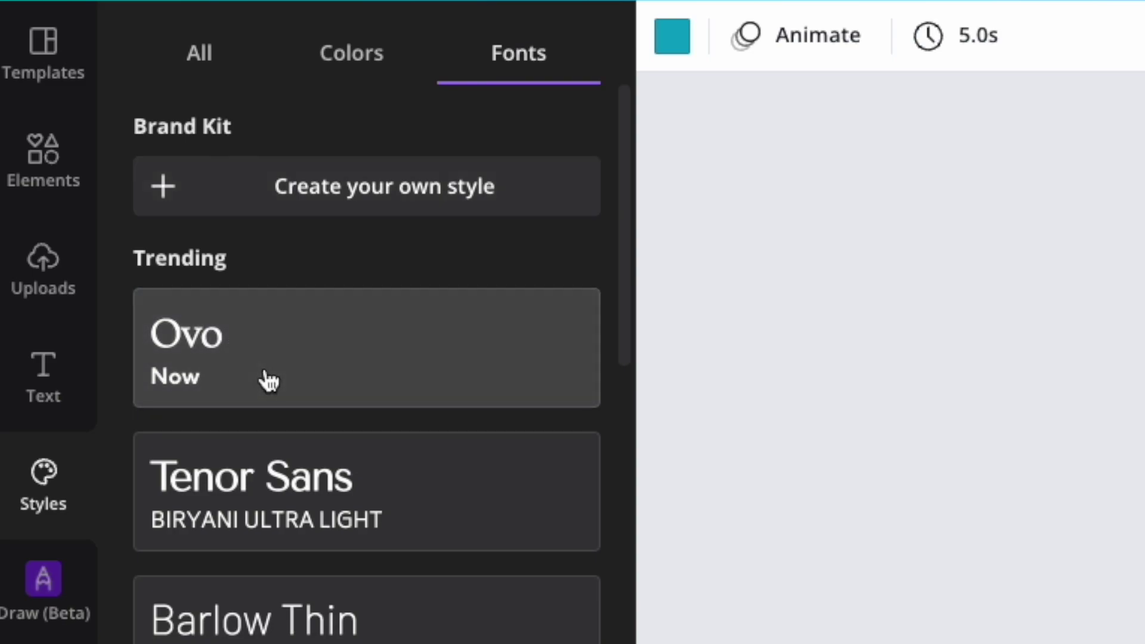
click(273, 381)
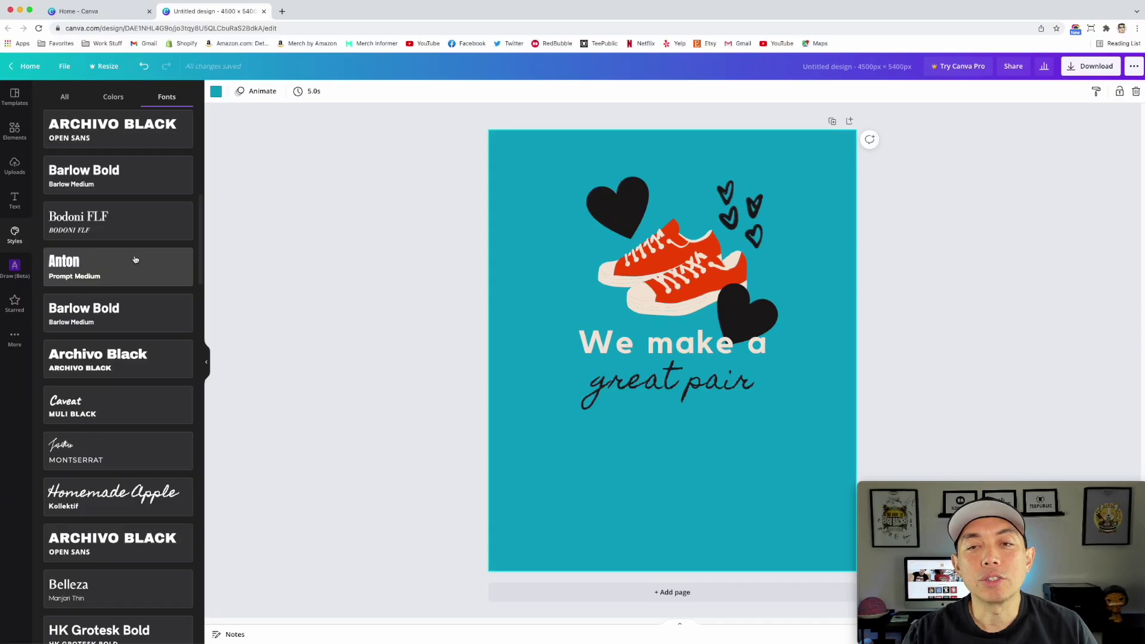
scroll(136, 261, down, 1)
scroll(135, 260, up, 4)
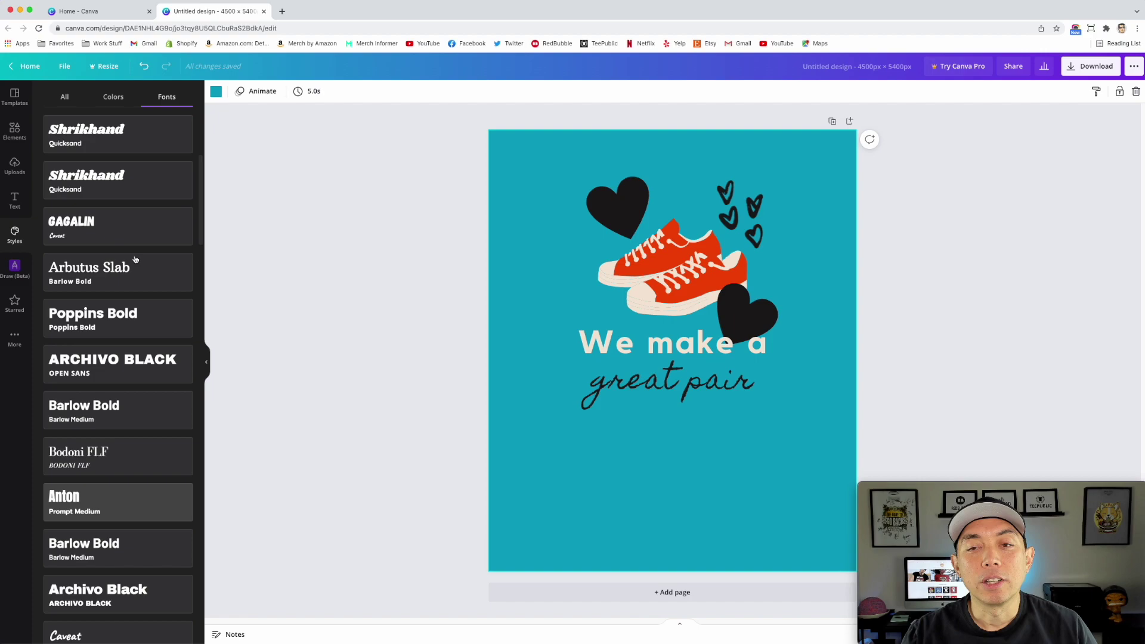
scroll(135, 260, up, 5)
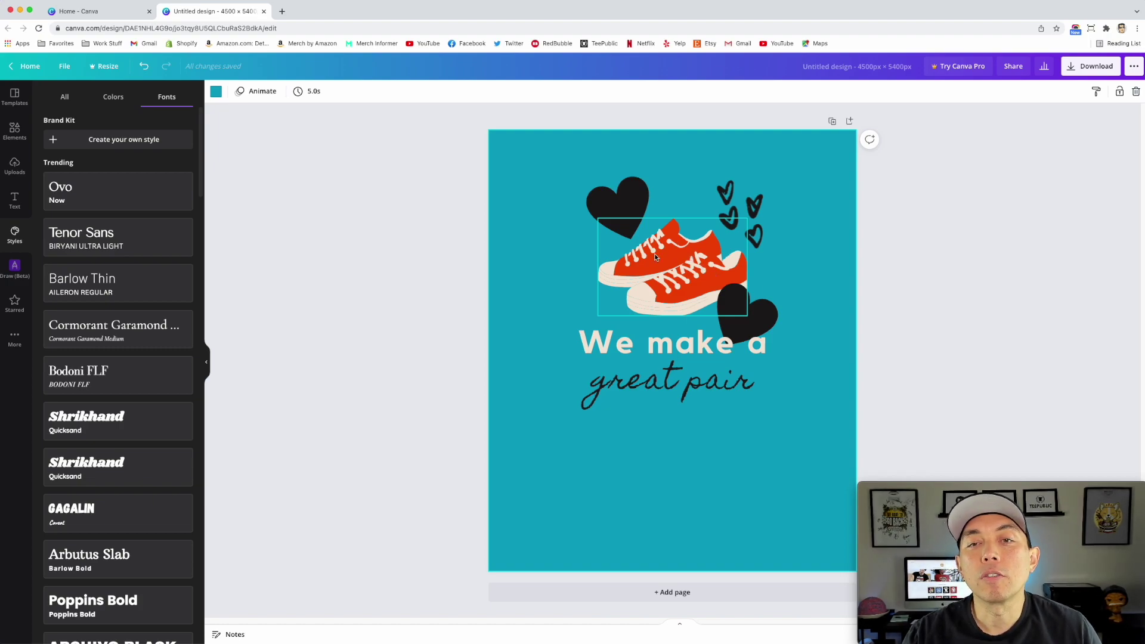
Add the gold heart photo from the hearts search results to the design.
click(14, 131)
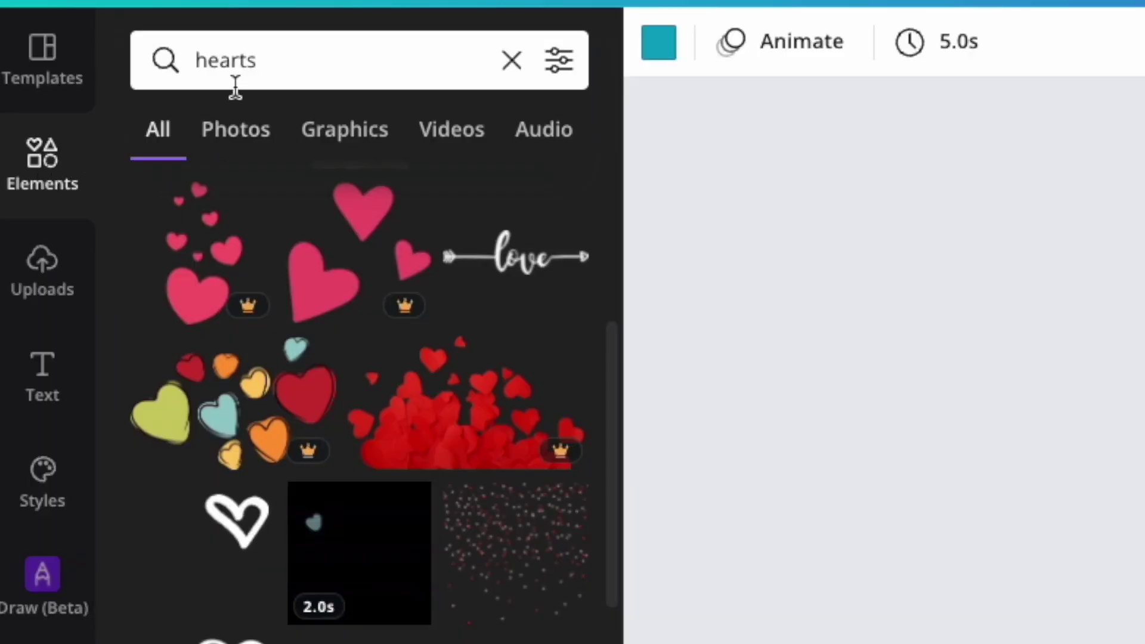
click(275, 138)
scroll(296, 536, down, 5)
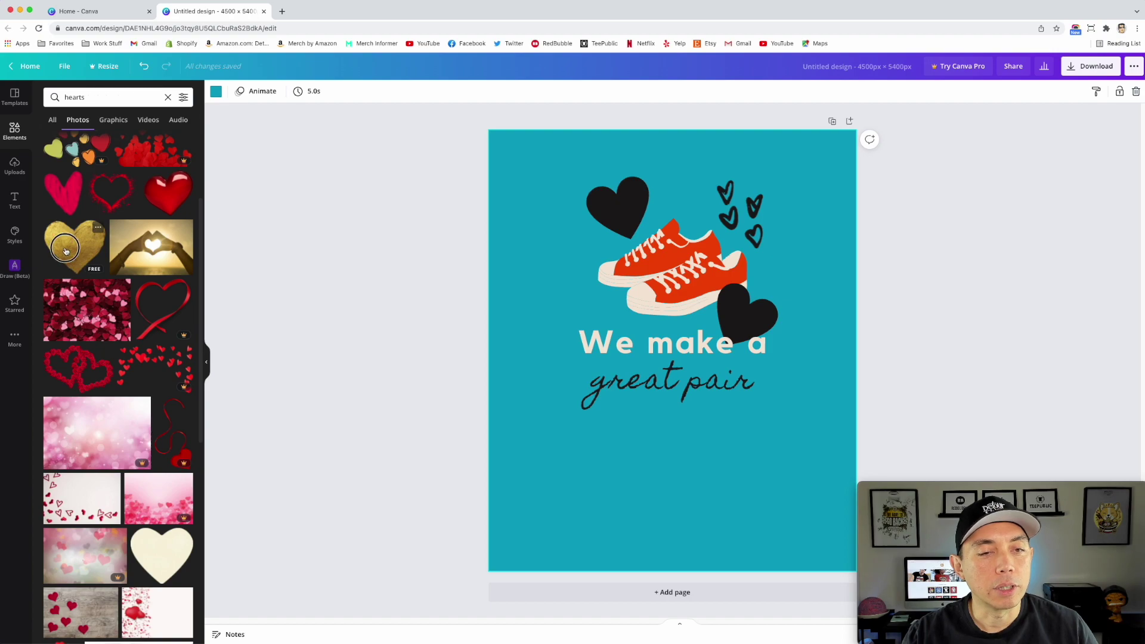
click(65, 251)
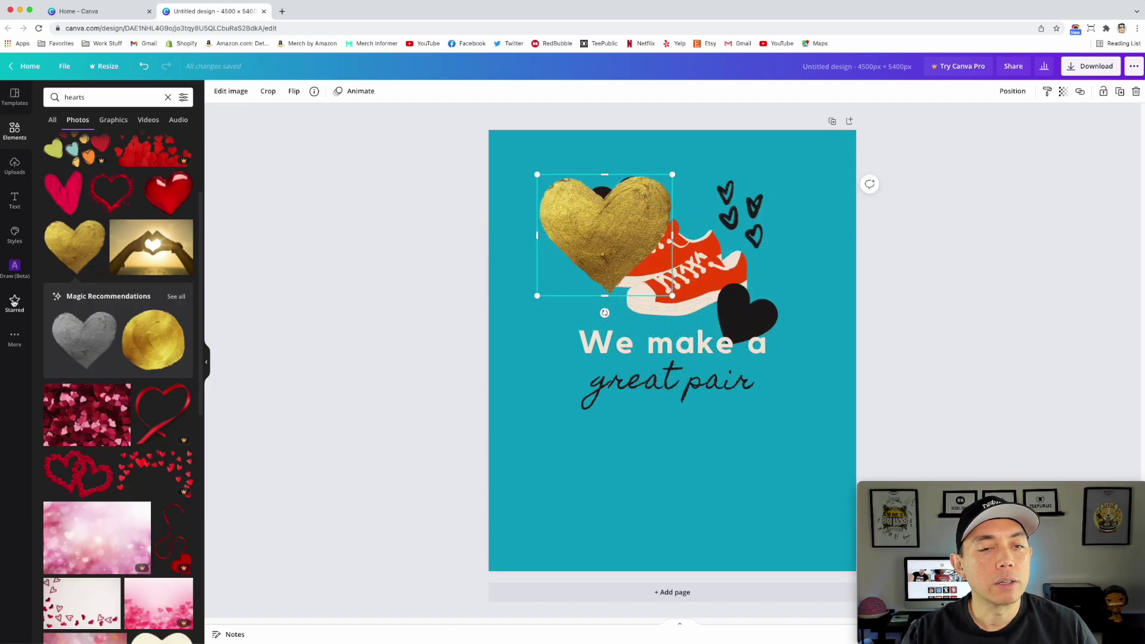
Recolour the design with Citrus Fresh, then the purple and pink Cosmic Flair palette.
click(14, 303)
click(14, 233)
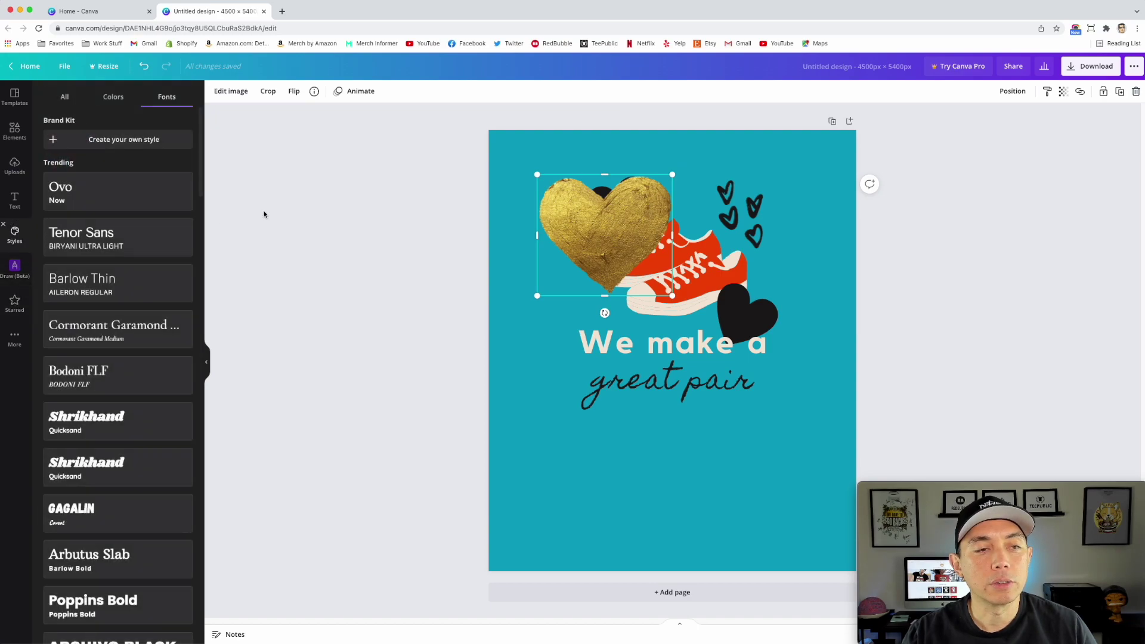
click(113, 96)
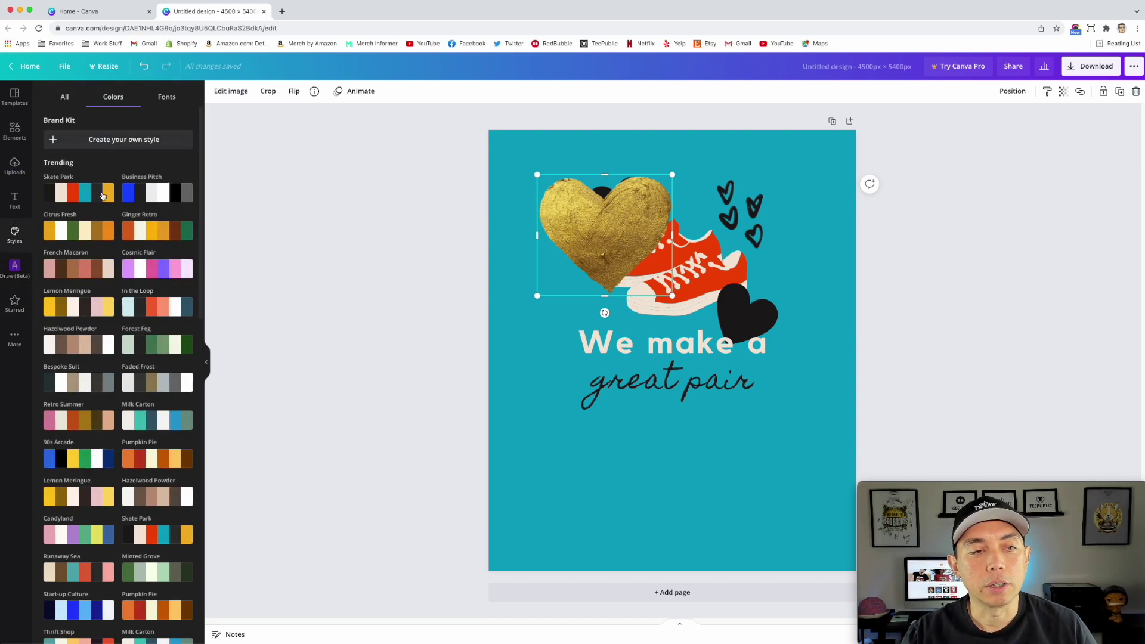
click(103, 196)
click(89, 231)
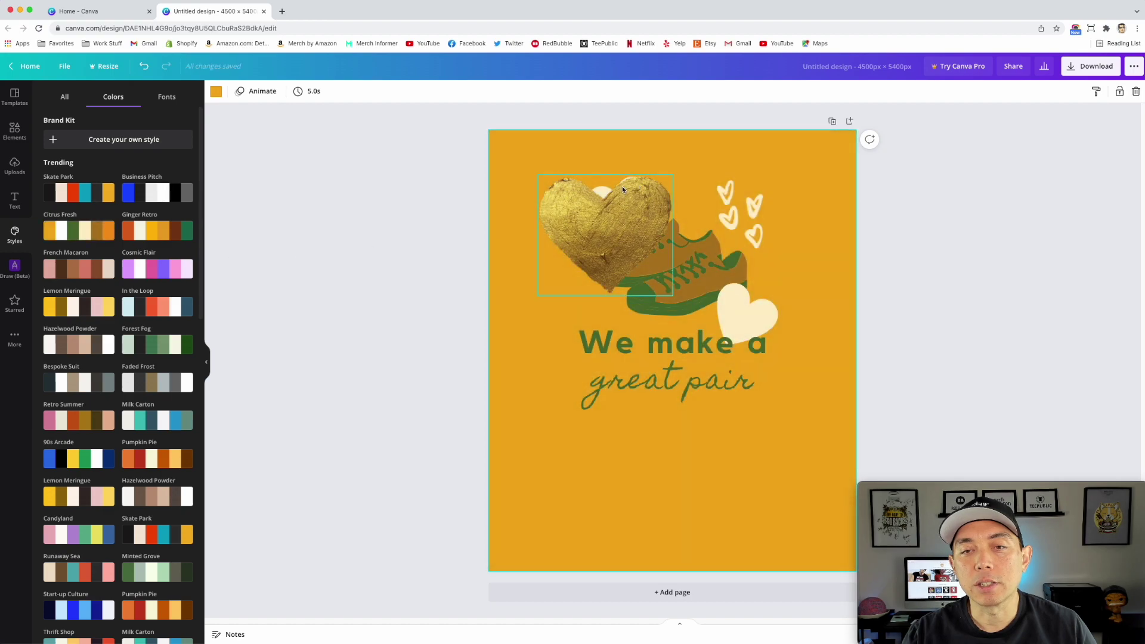
click(158, 270)
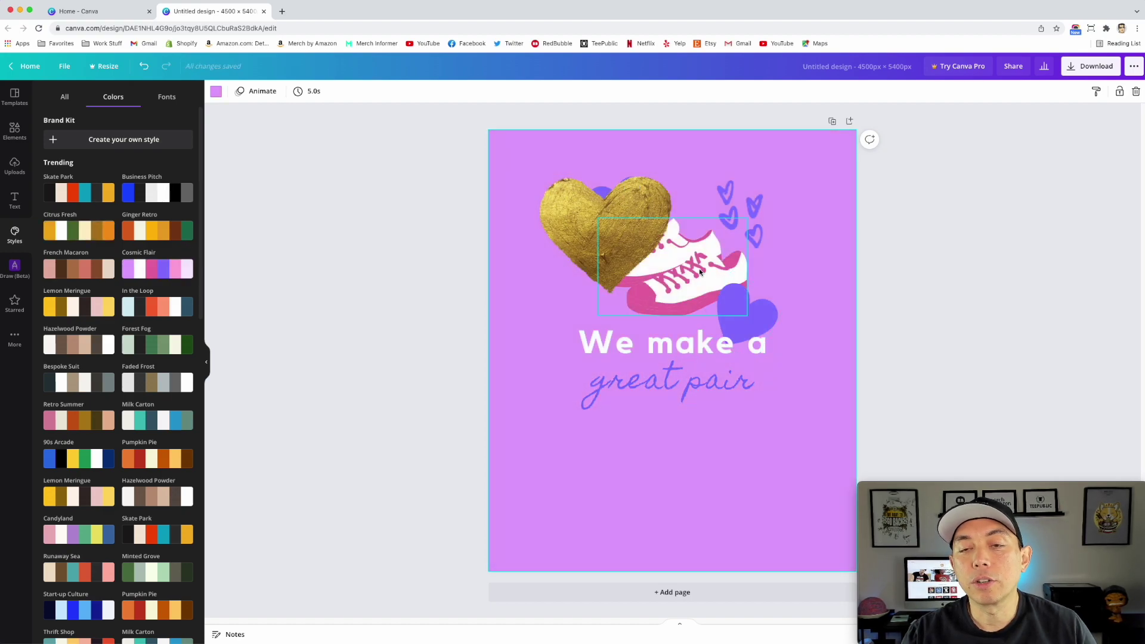
Move the gold heart around the design, then delete it.
drag(609, 234, 683, 441)
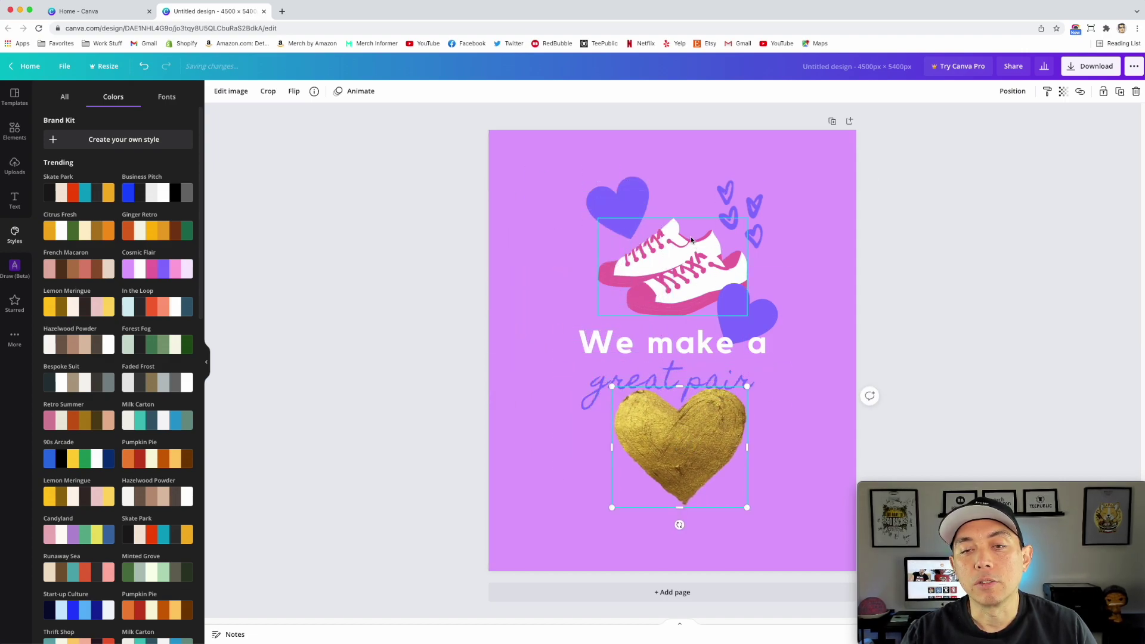
click(672, 274)
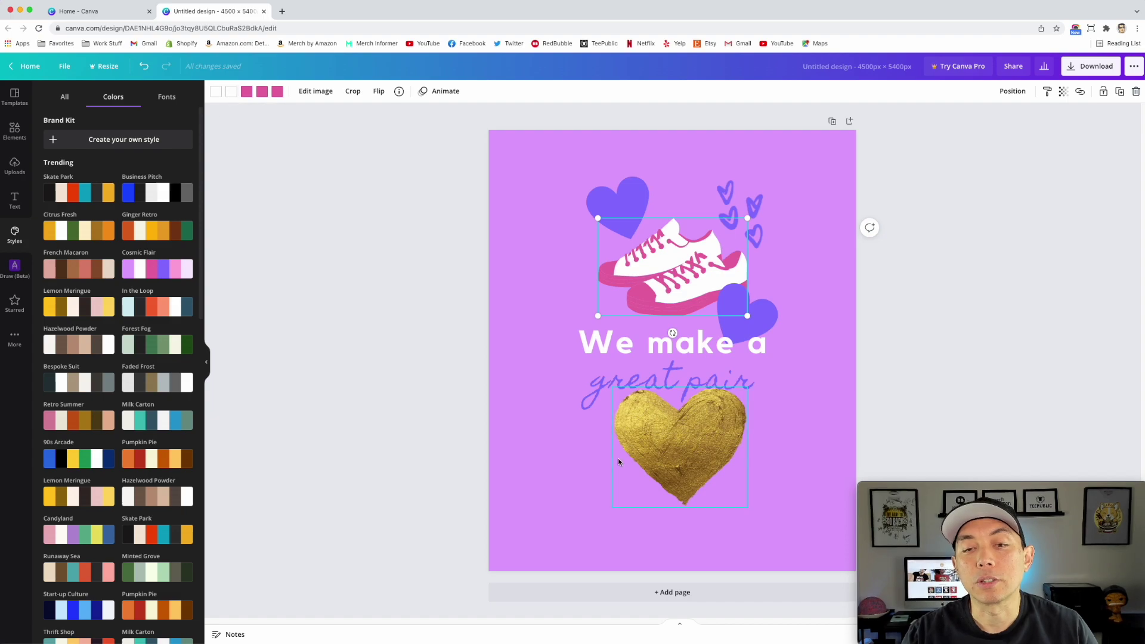
click(681, 459)
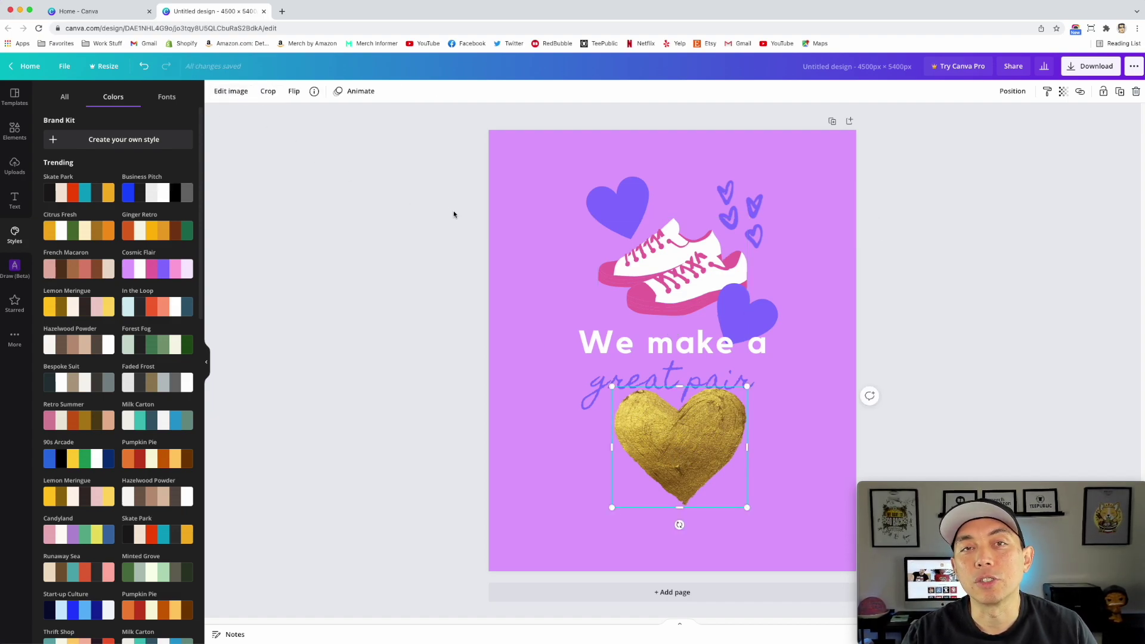
drag(679, 438, 663, 250)
key(Delete)
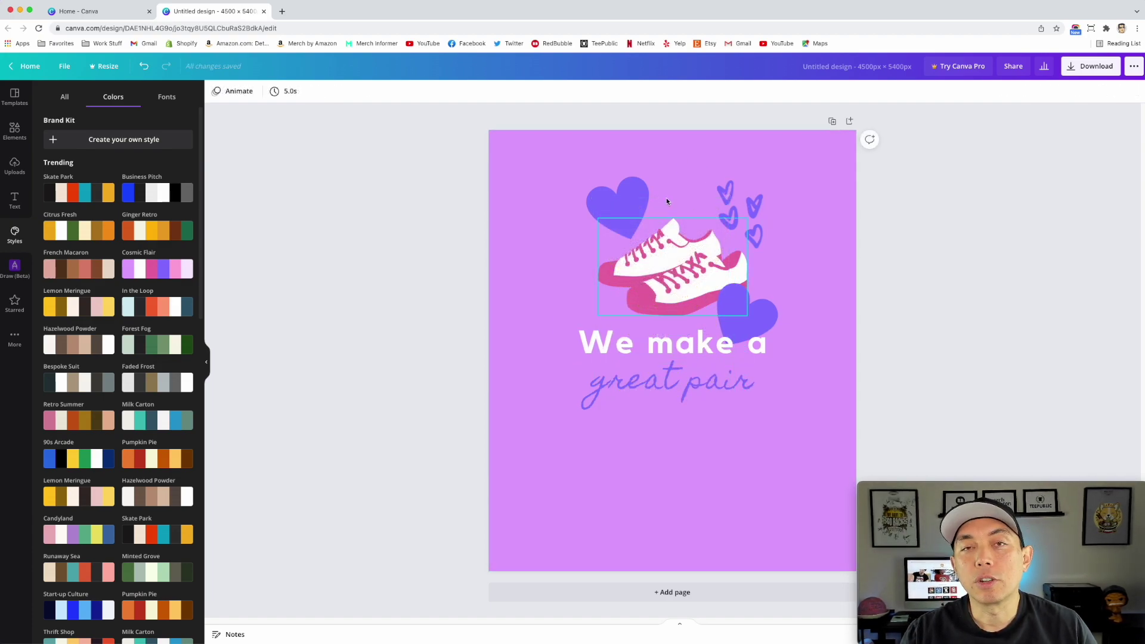
Add the pink scribble heart graphic from the hearts results below 'great pair'.
click(15, 131)
click(103, 120)
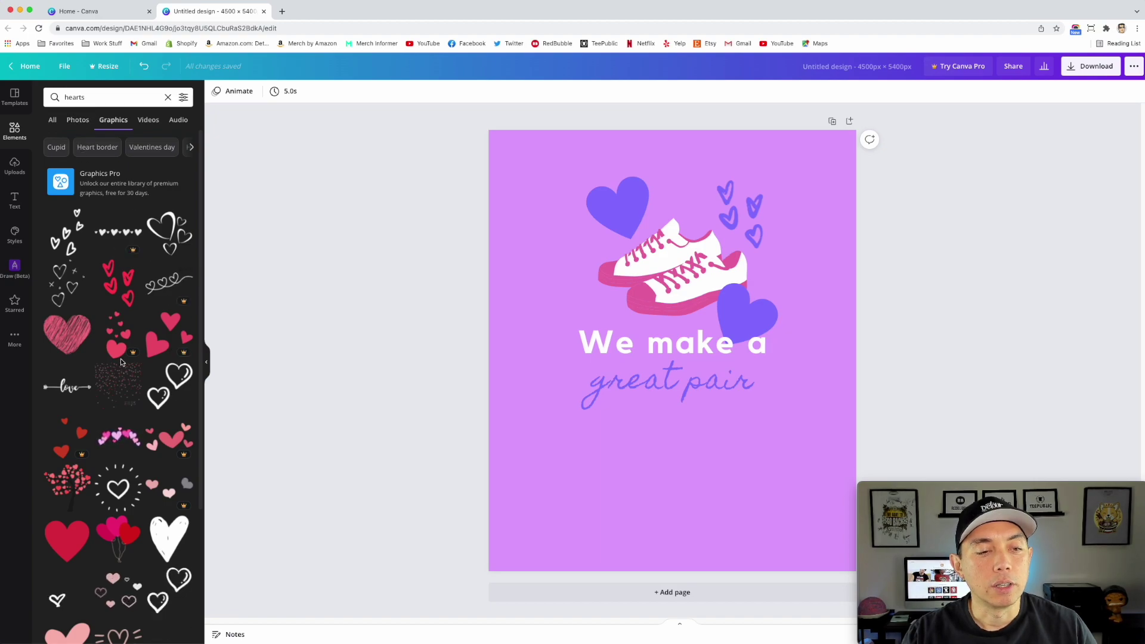
click(65, 332)
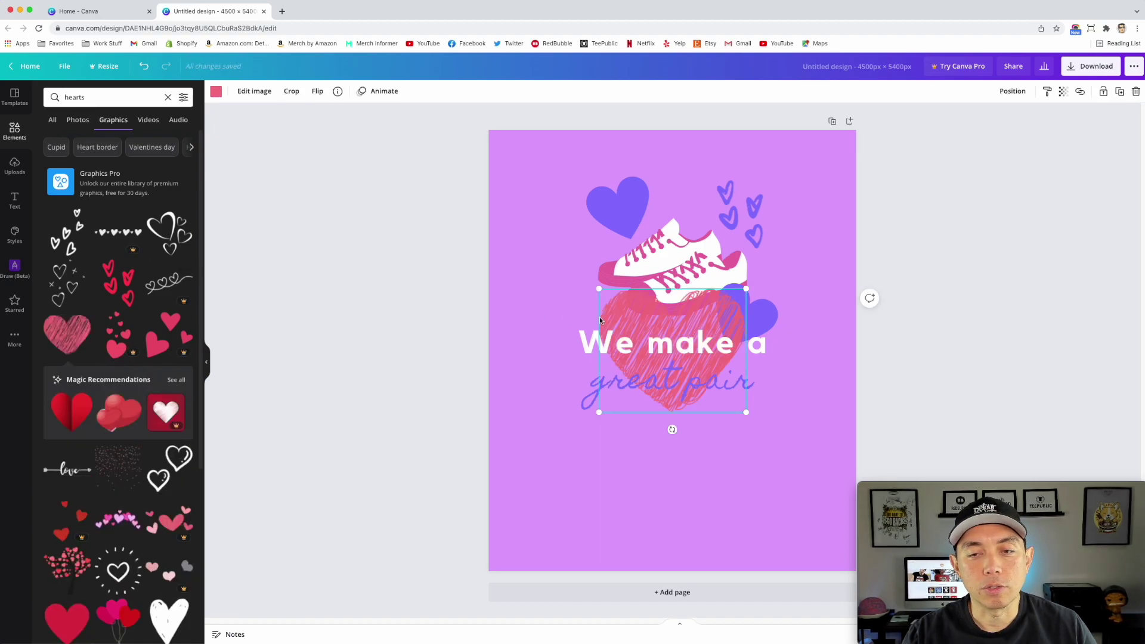
mouse_move(649, 316)
mouse_down()
mouse_move(664, 430)
mouse_move(656, 420)
mouse_up()
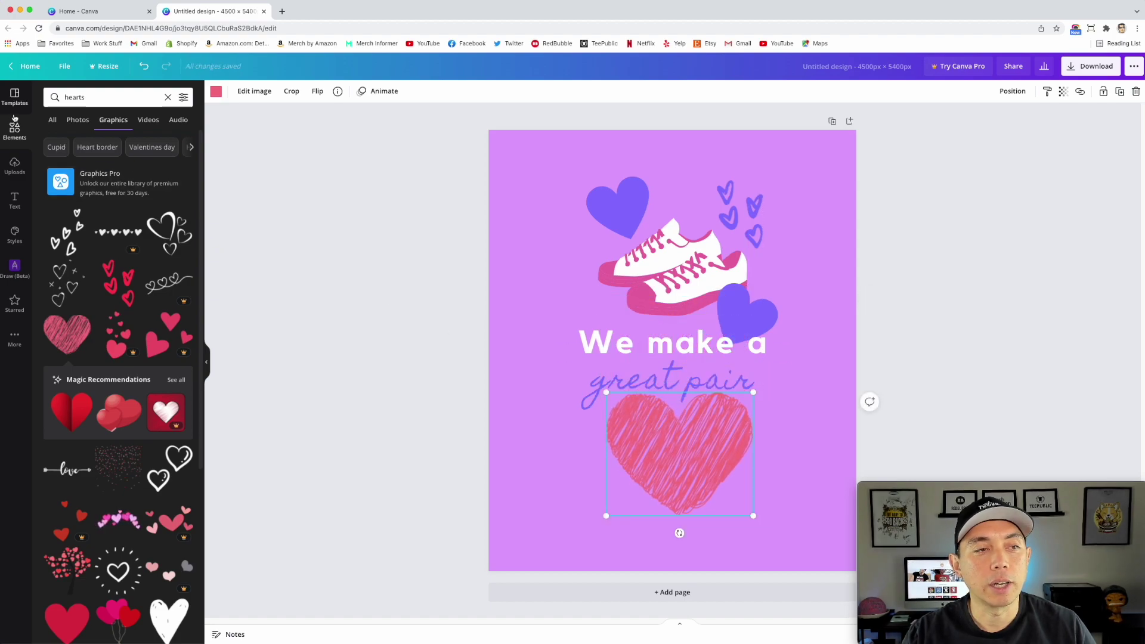
Recolour the design with Business Pitch, then the French Macaron palette.
click(15, 235)
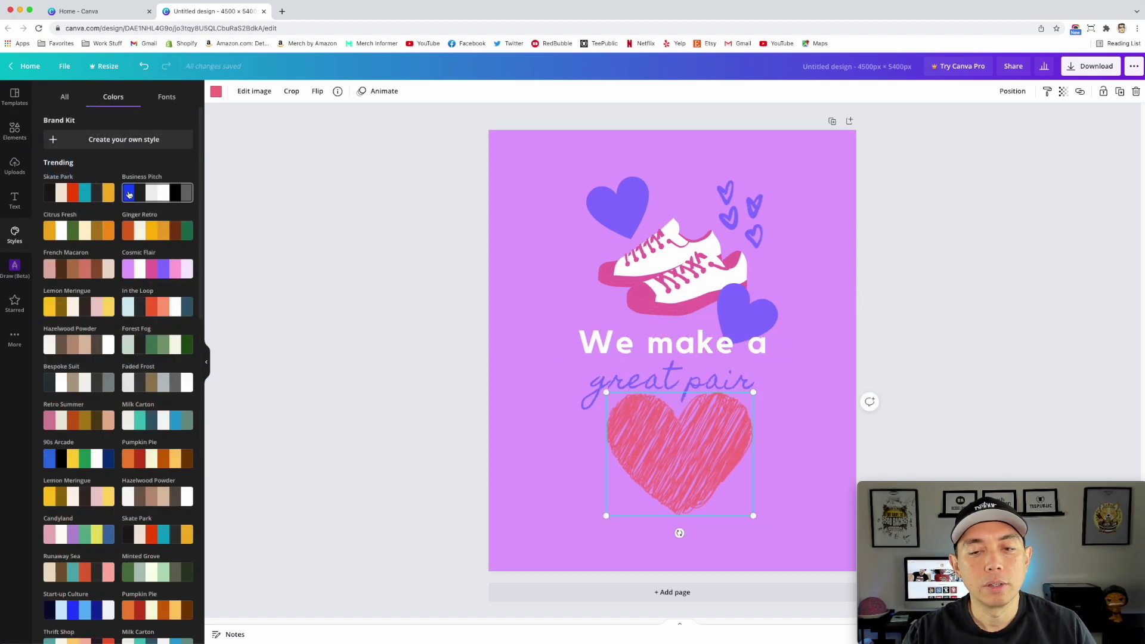
click(157, 192)
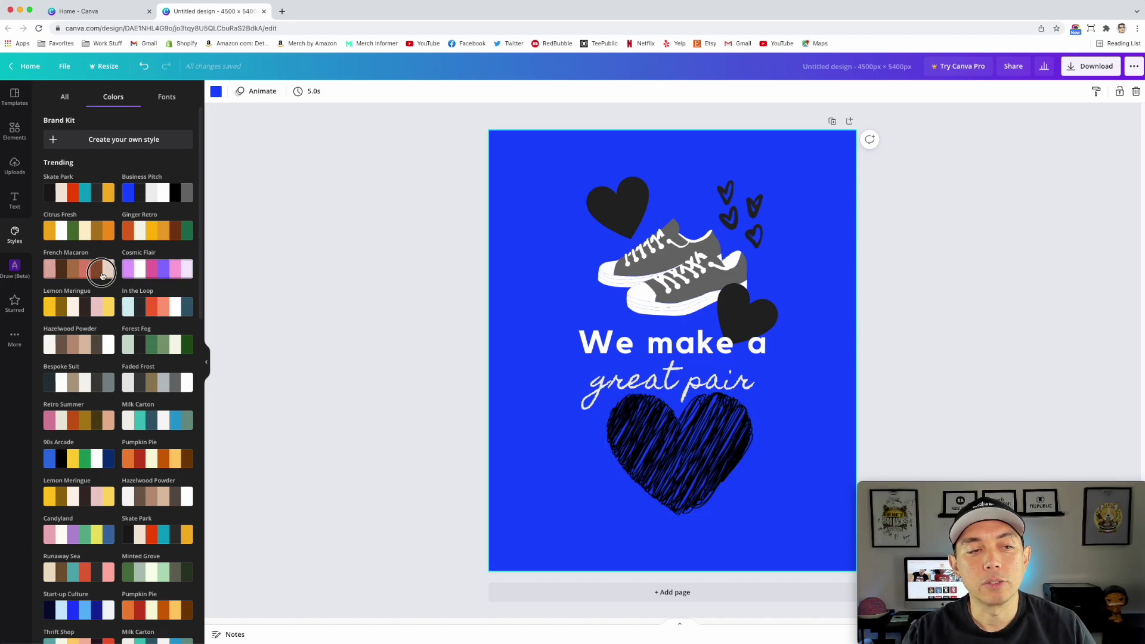
click(79, 268)
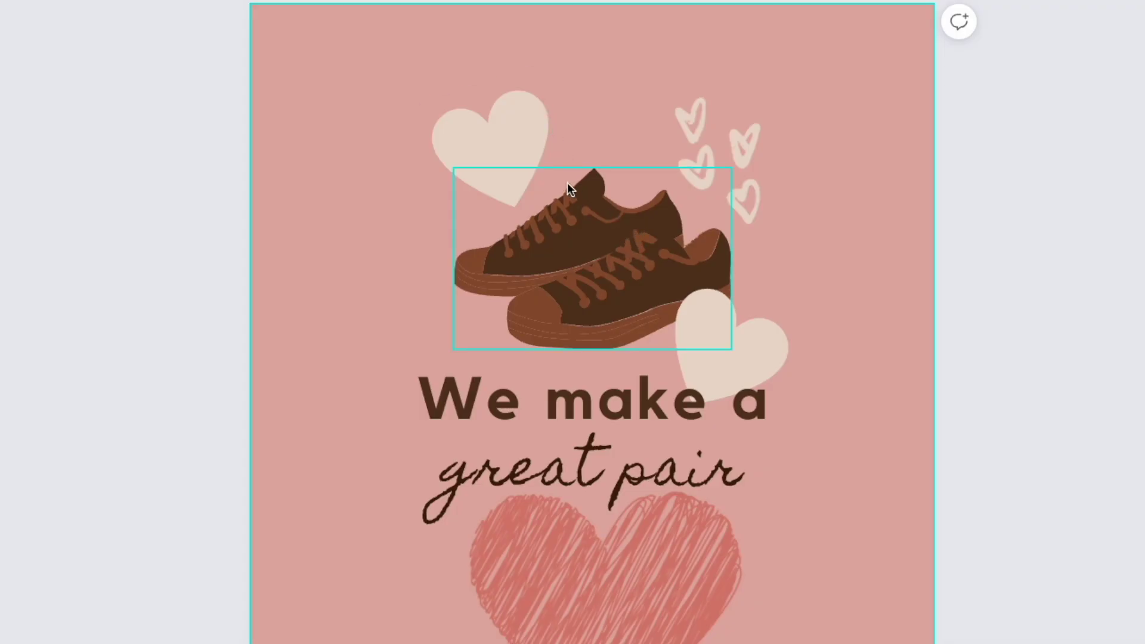
Move the scribble heart to the sneakers' top-left, shrink it and tilt it counter-clockwise.
click(617, 633)
mouse_move(618, 633)
mouse_down()
mouse_move(558, 304)
mouse_move(544, 277)
mouse_move(462, 221)
mouse_up()
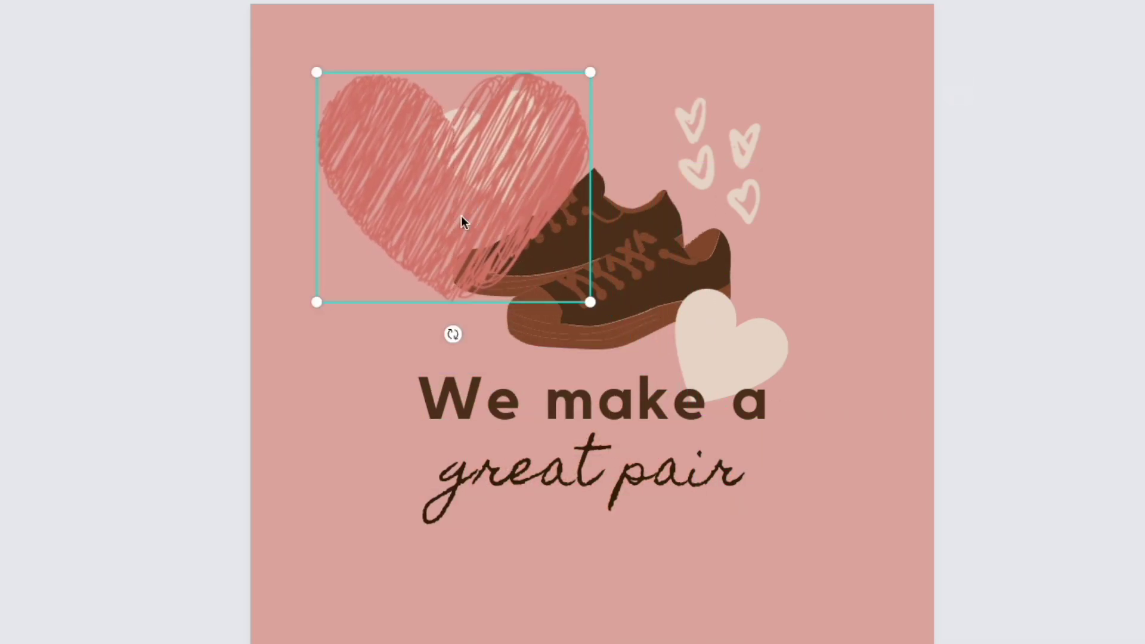
drag(590, 302, 479, 246)
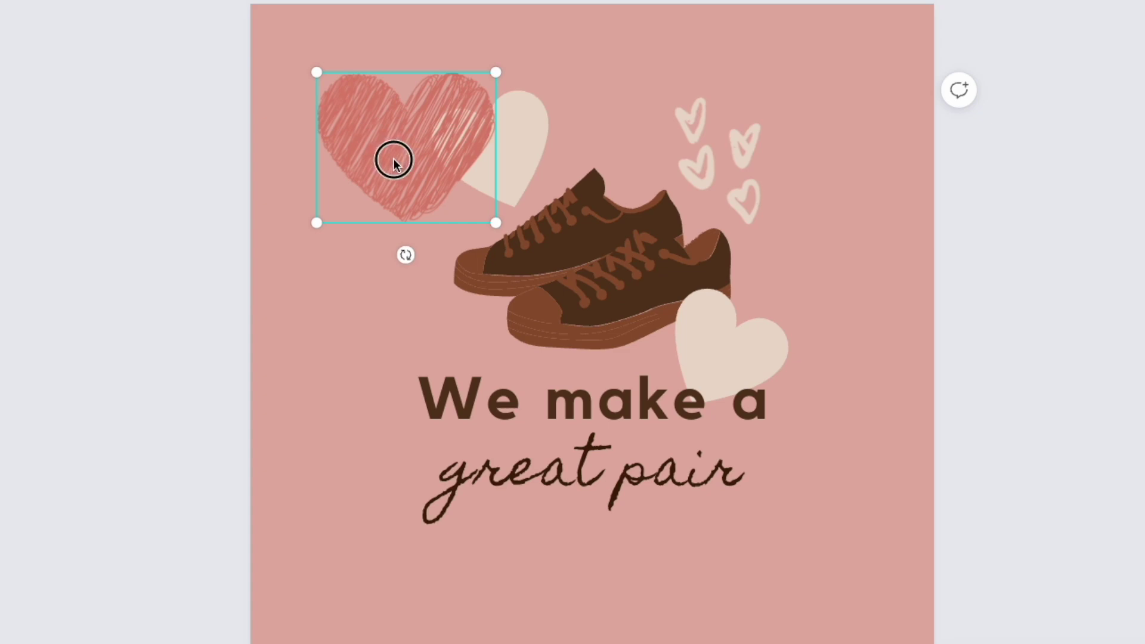
drag(391, 158, 409, 173)
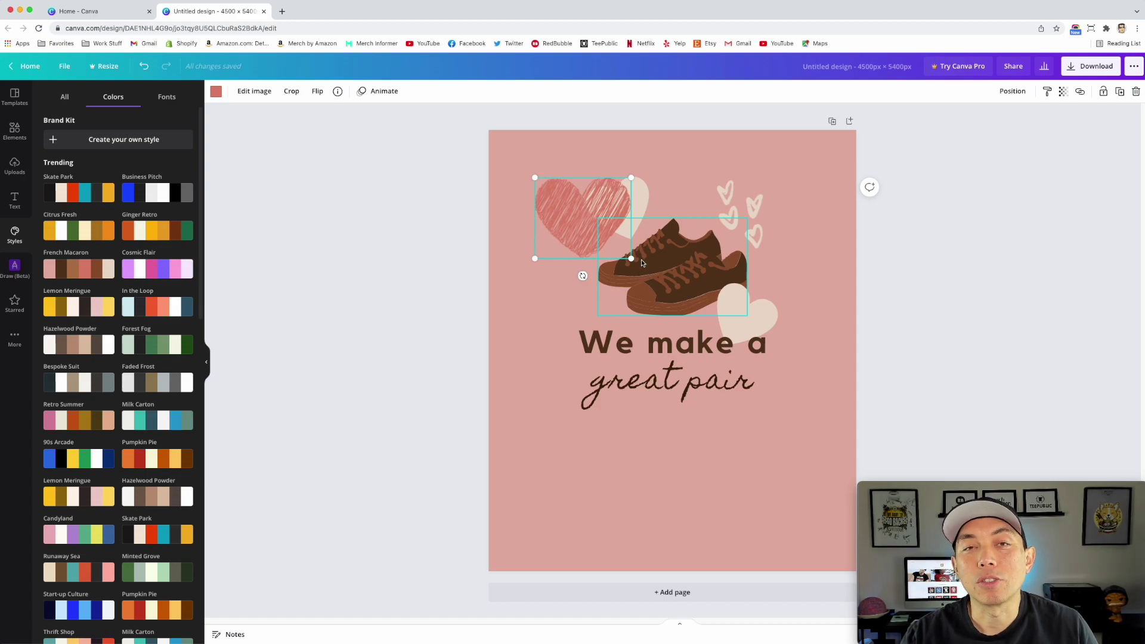
click(664, 166)
click(596, 231)
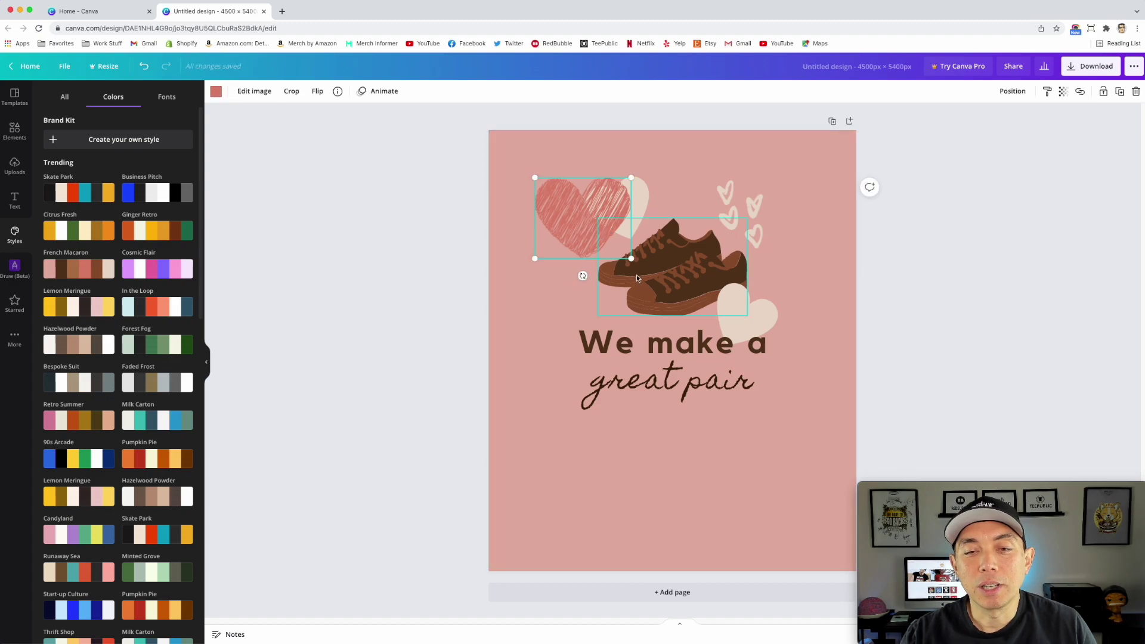
drag(583, 276, 597, 274)
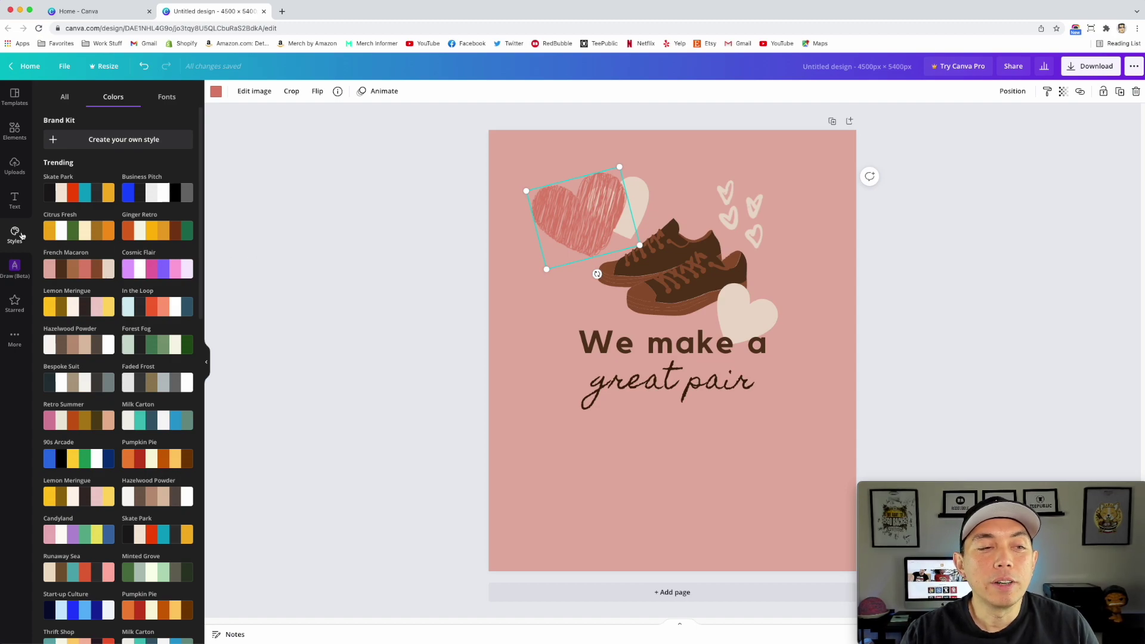
click(92, 142)
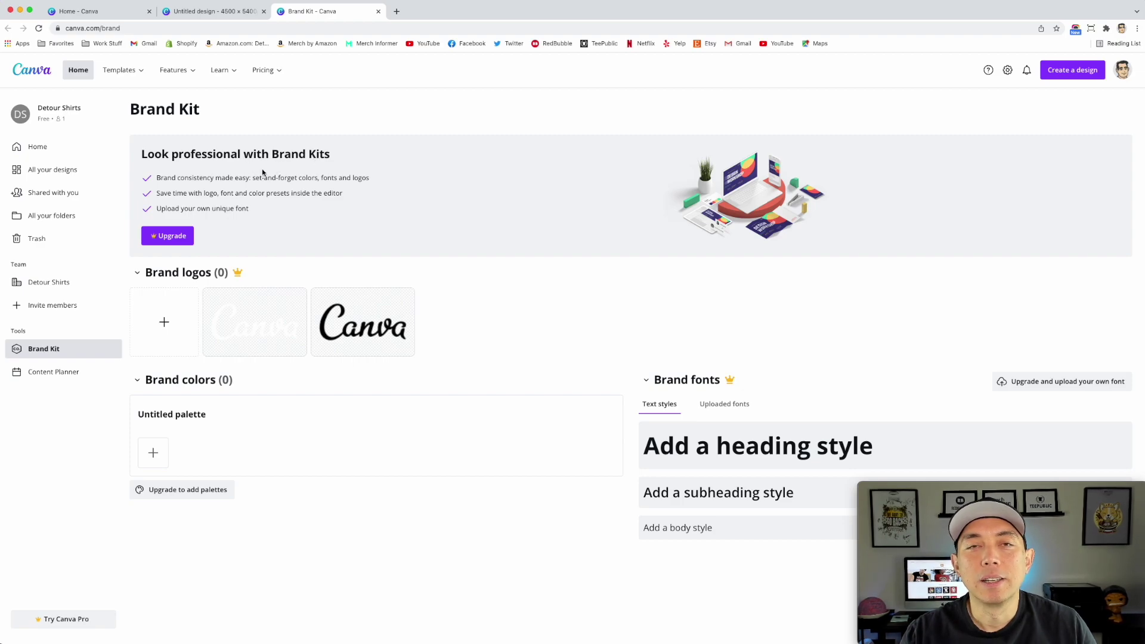
click(378, 12)
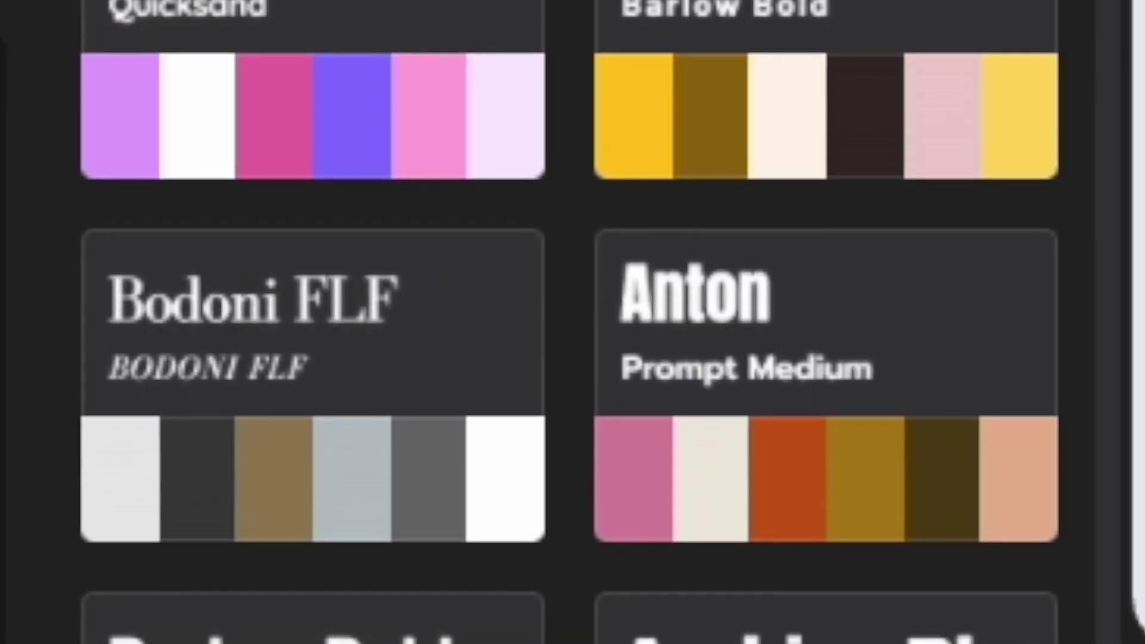
scroll(119, 393, down, 10)
scroll(118, 392, down, 2)
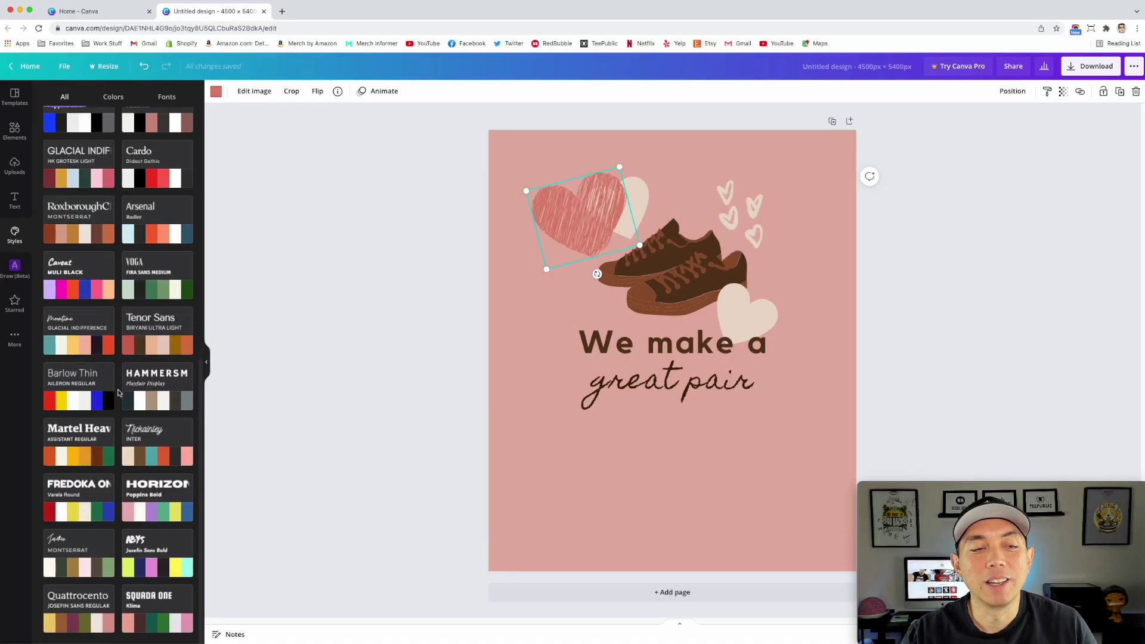
scroll(118, 392, up, 10)
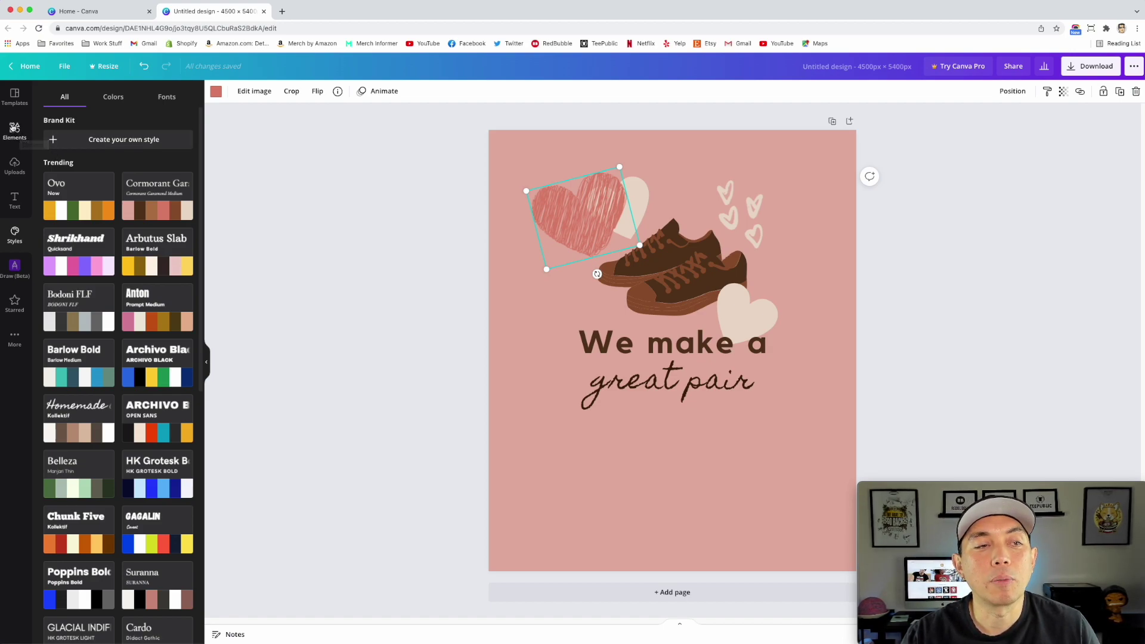
click(13, 127)
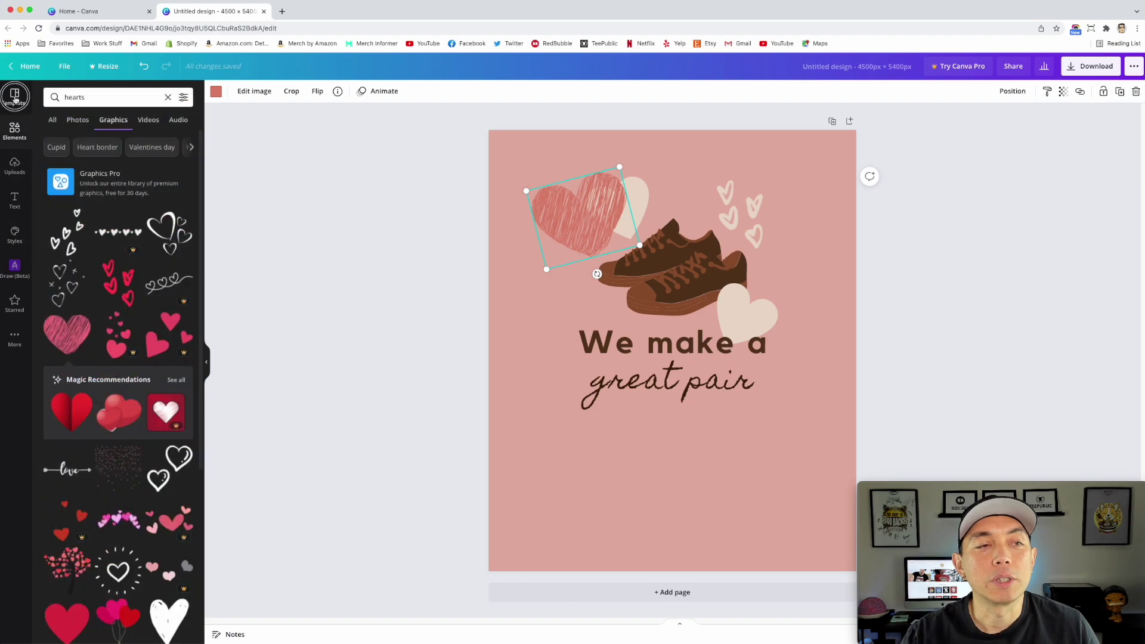
click(14, 95)
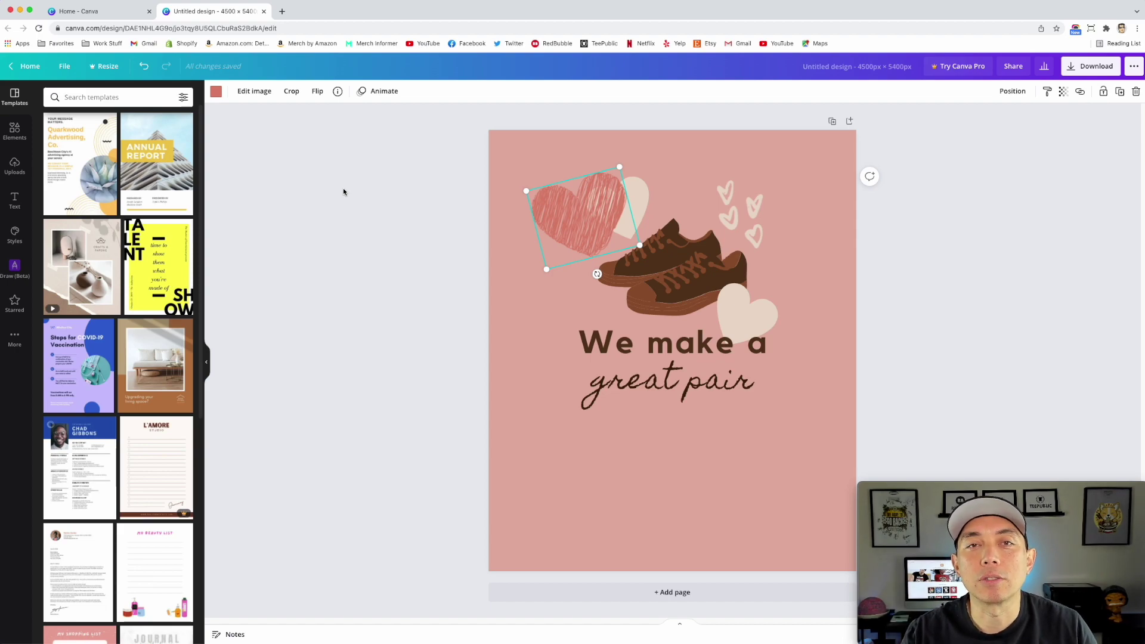
click(14, 131)
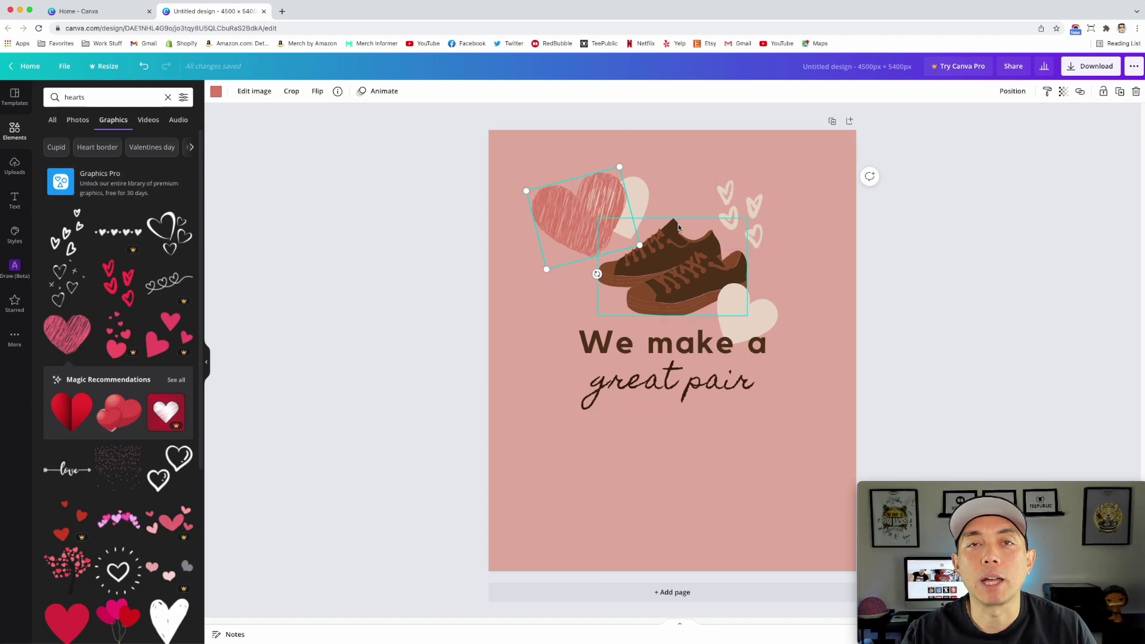
click(15, 234)
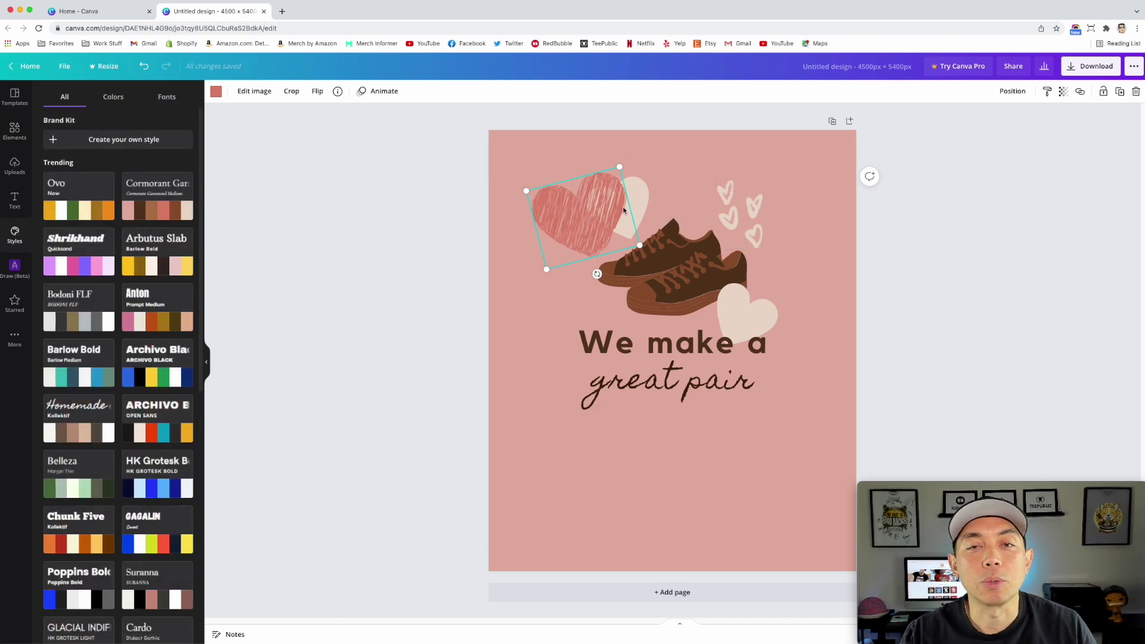